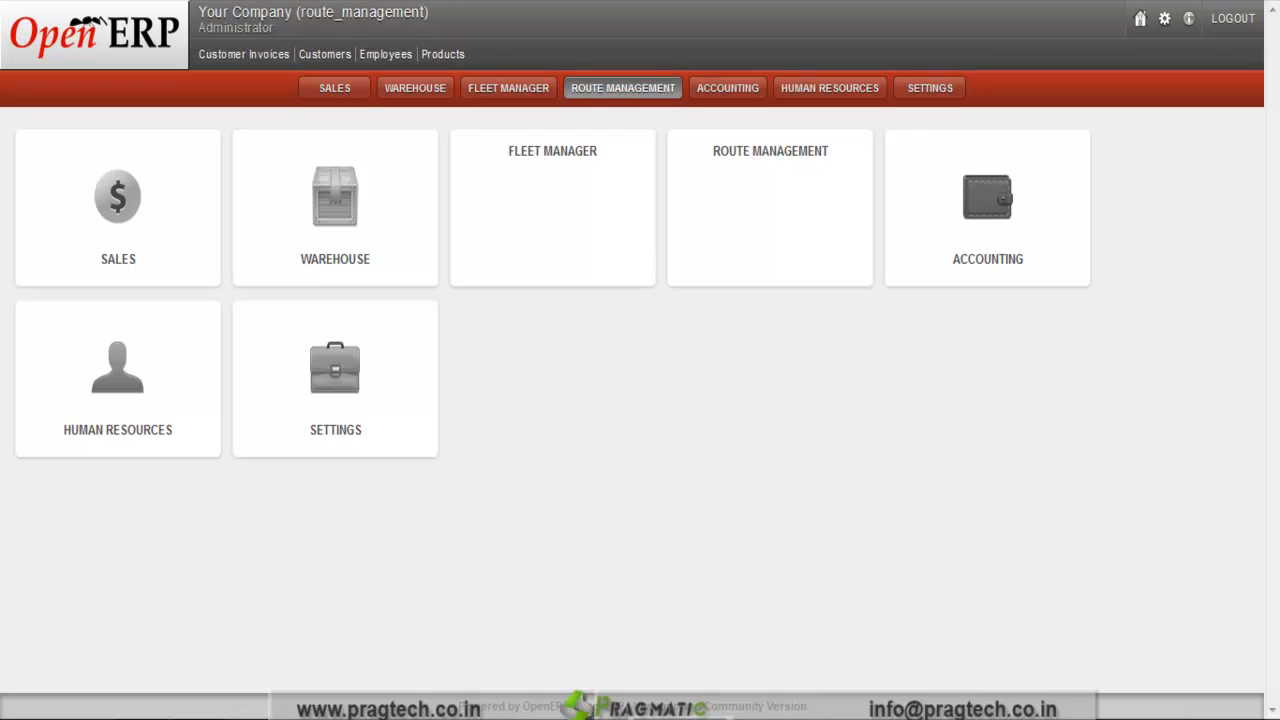
Start a new two-address route record in Route Management
click(623, 88)
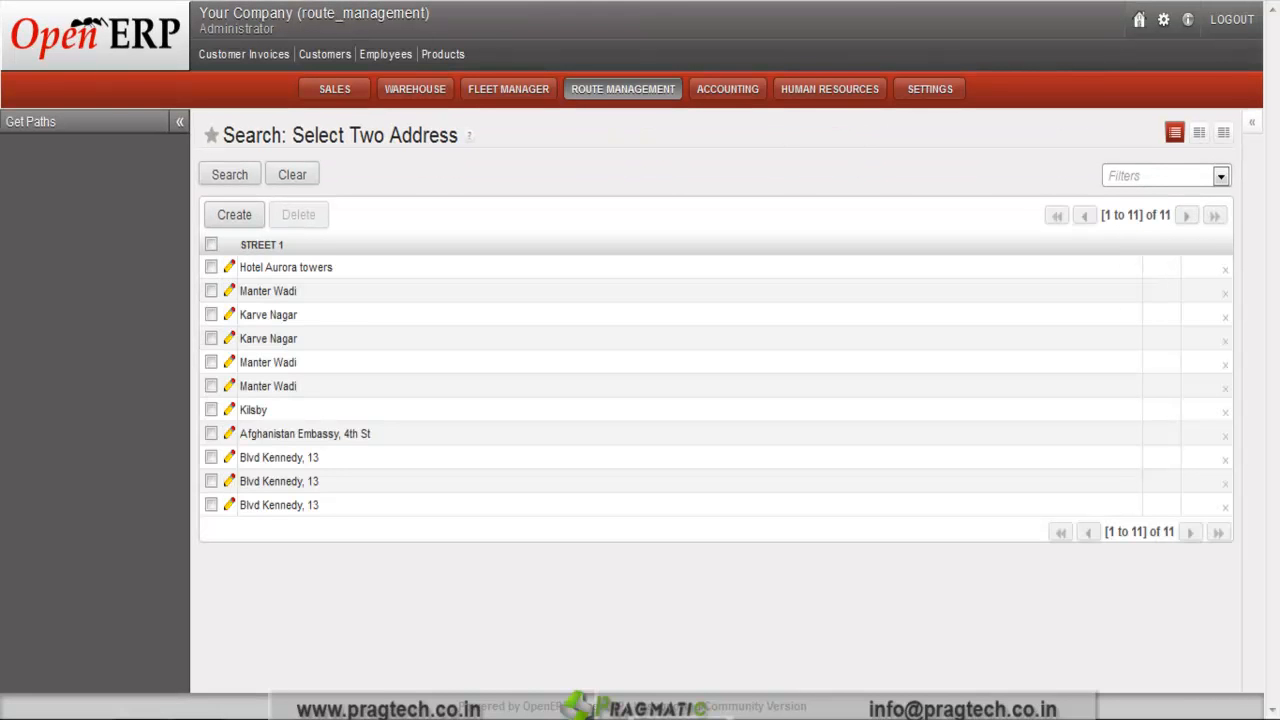
click(234, 215)
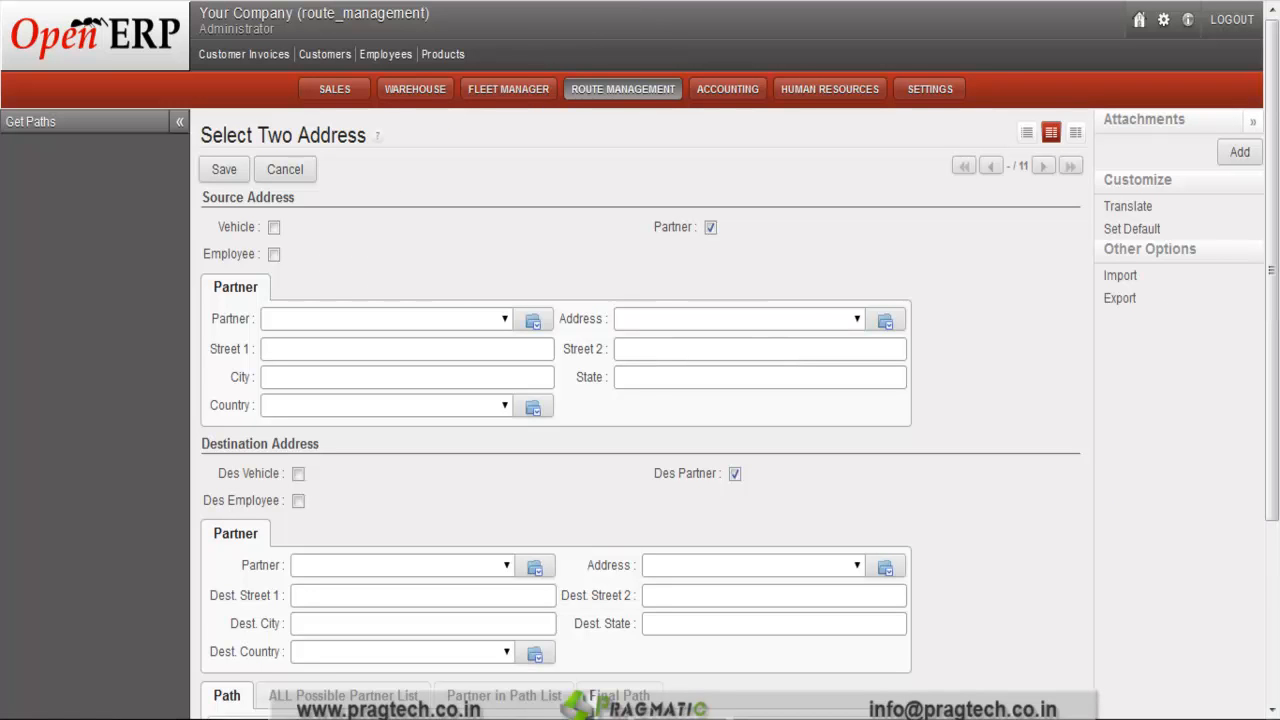
click(505, 319)
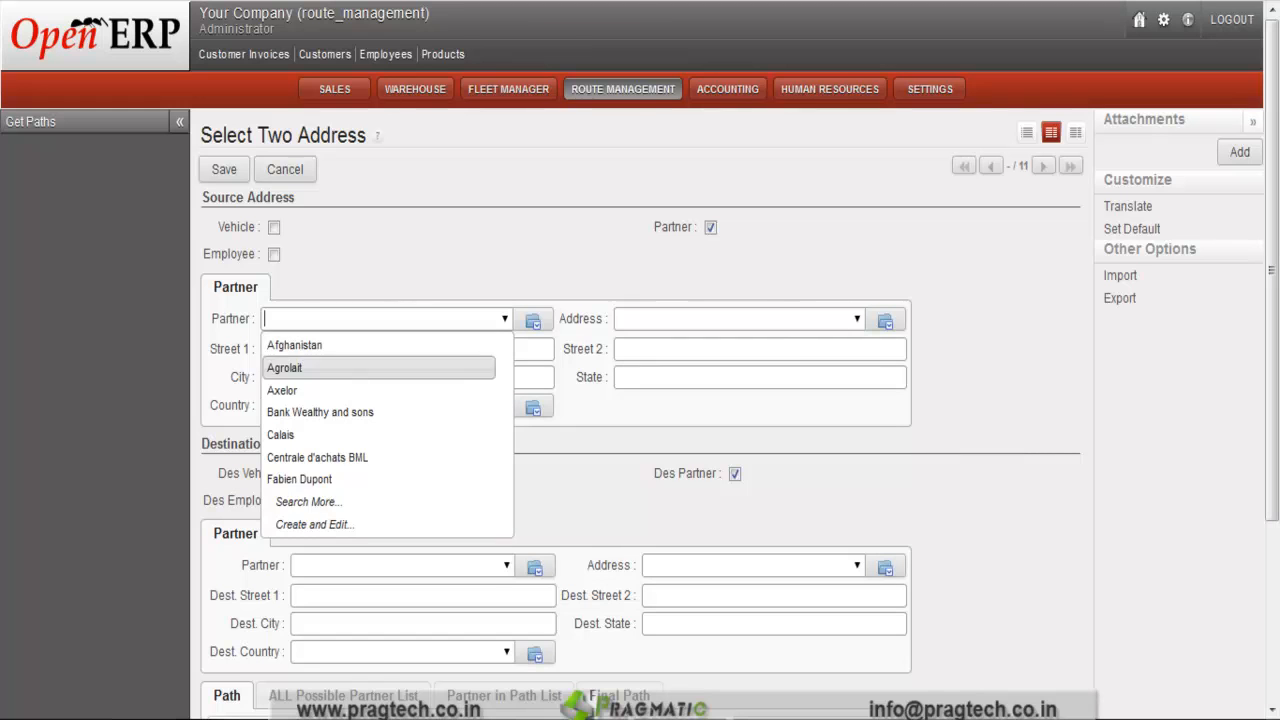
click(340, 390)
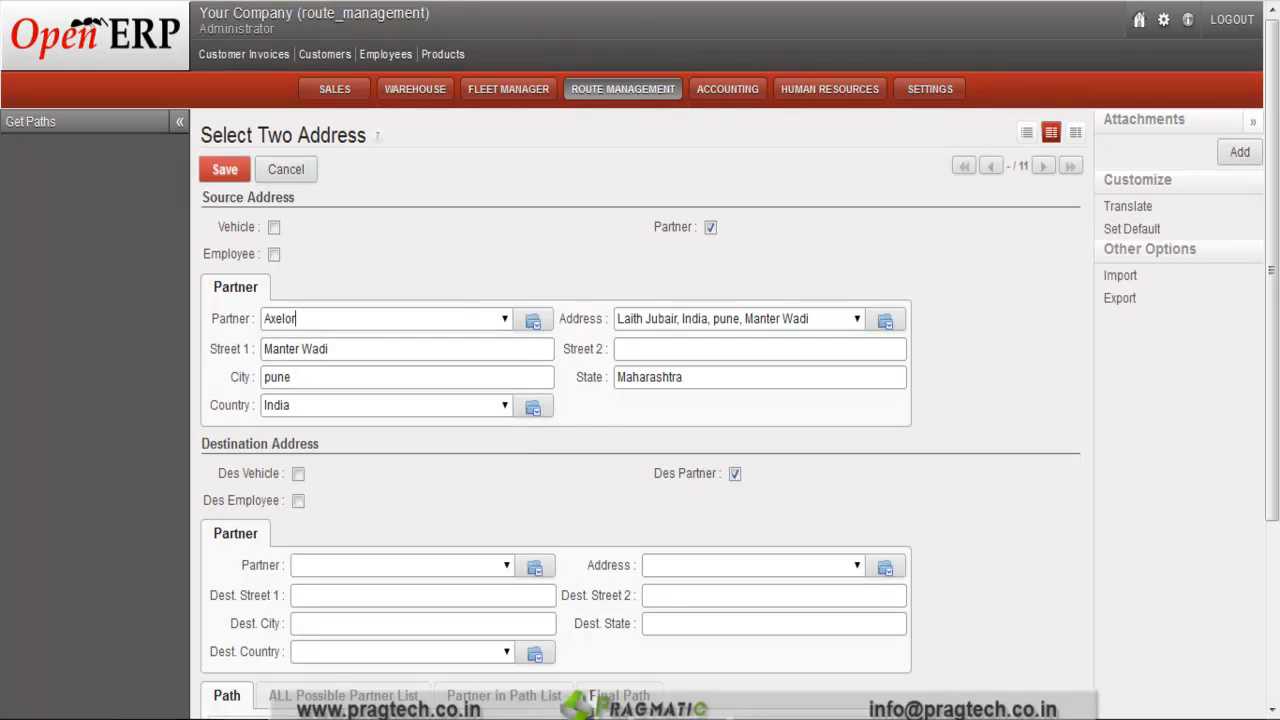
click(274, 227)
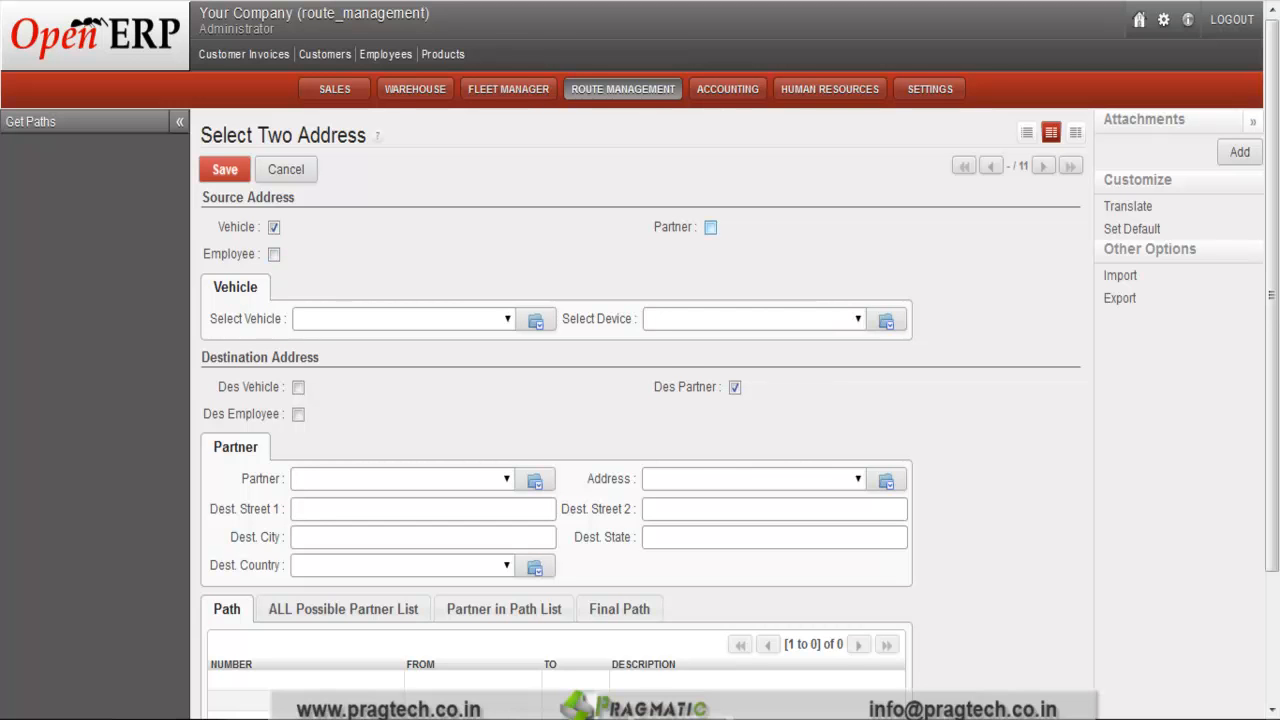
click(711, 228)
Select the contact based in Namur, Belgium as source partner and The British Museum as destination partner
click(505, 319)
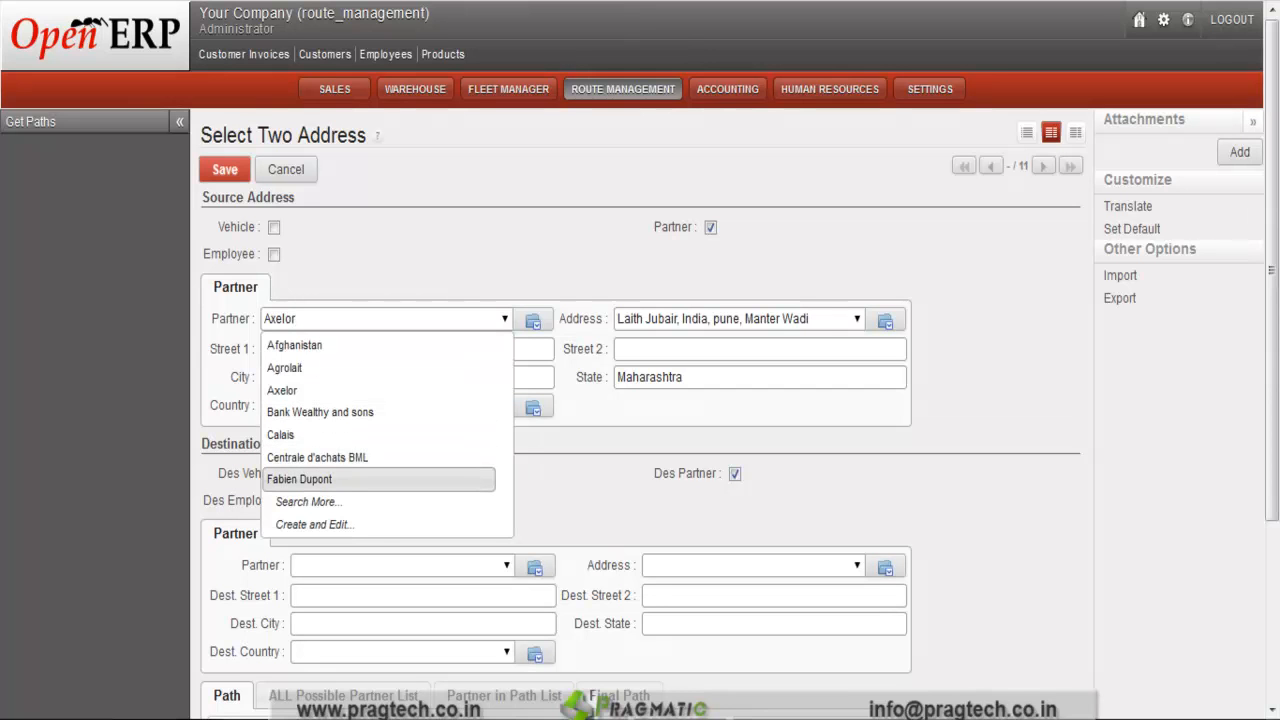
click(299, 479)
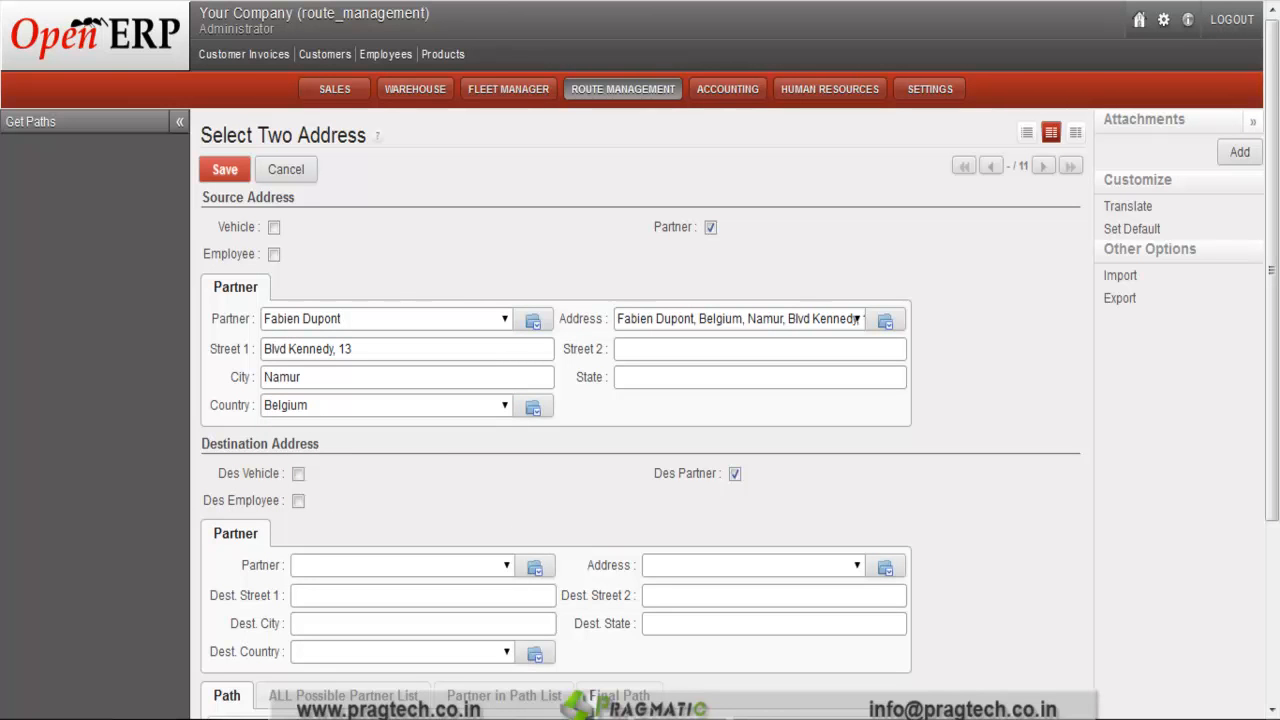
click(507, 566)
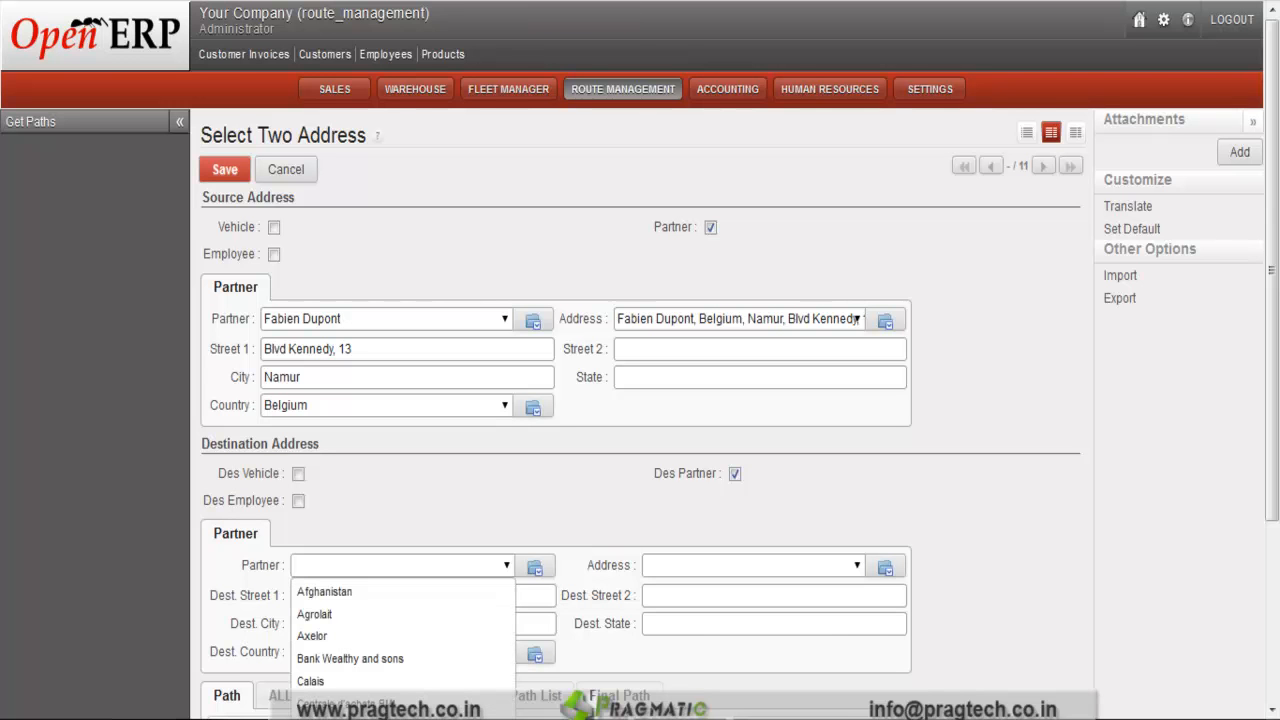
scroll(640, 400, down, 3)
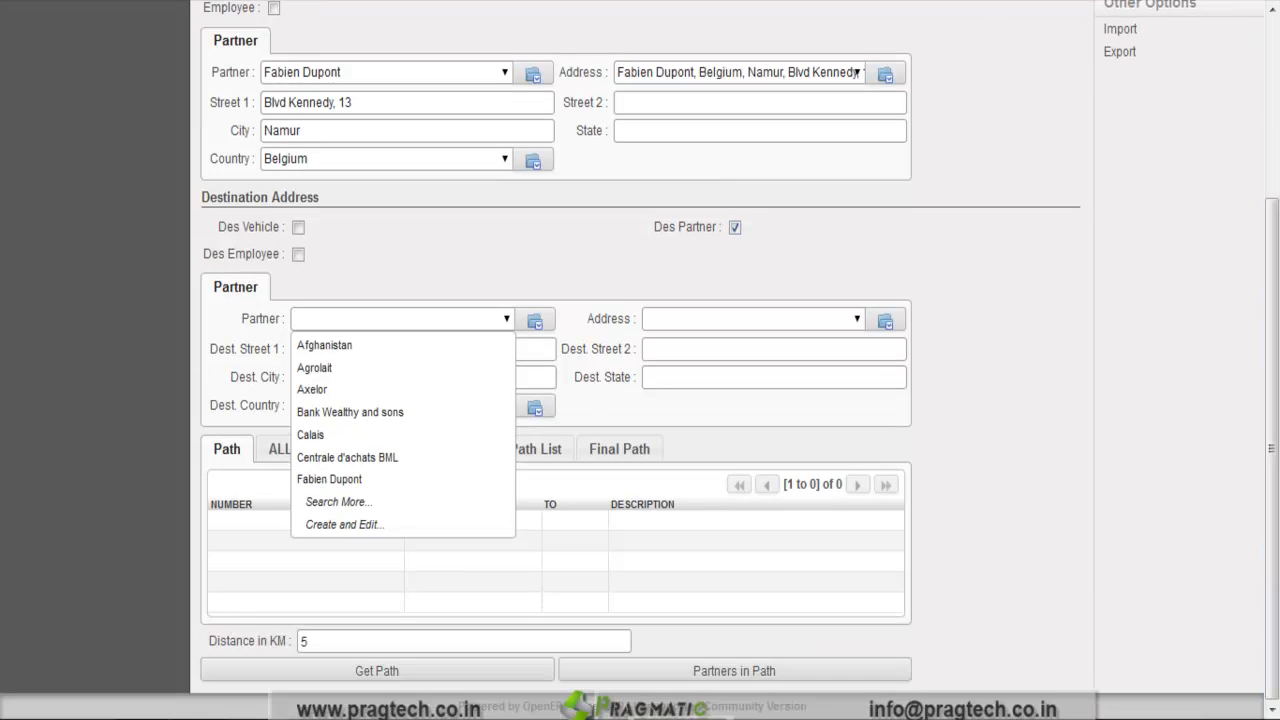
click(336, 501)
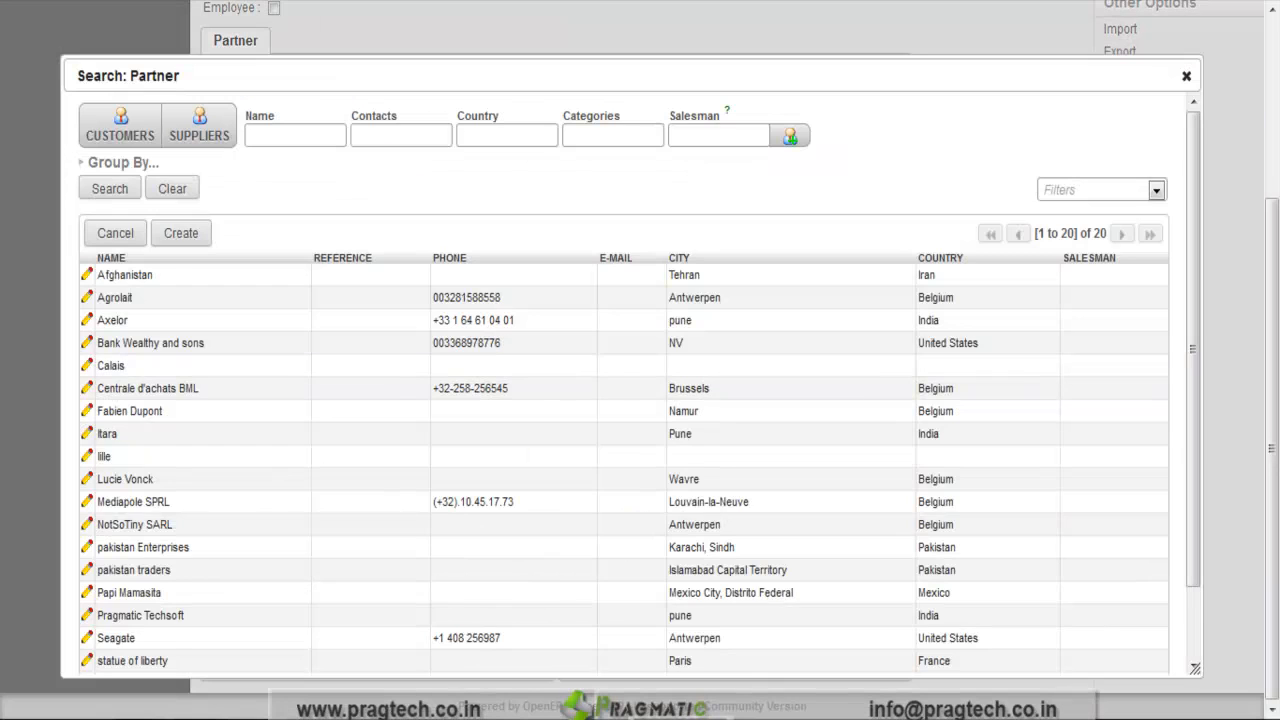
scroll(640, 387, down, 2)
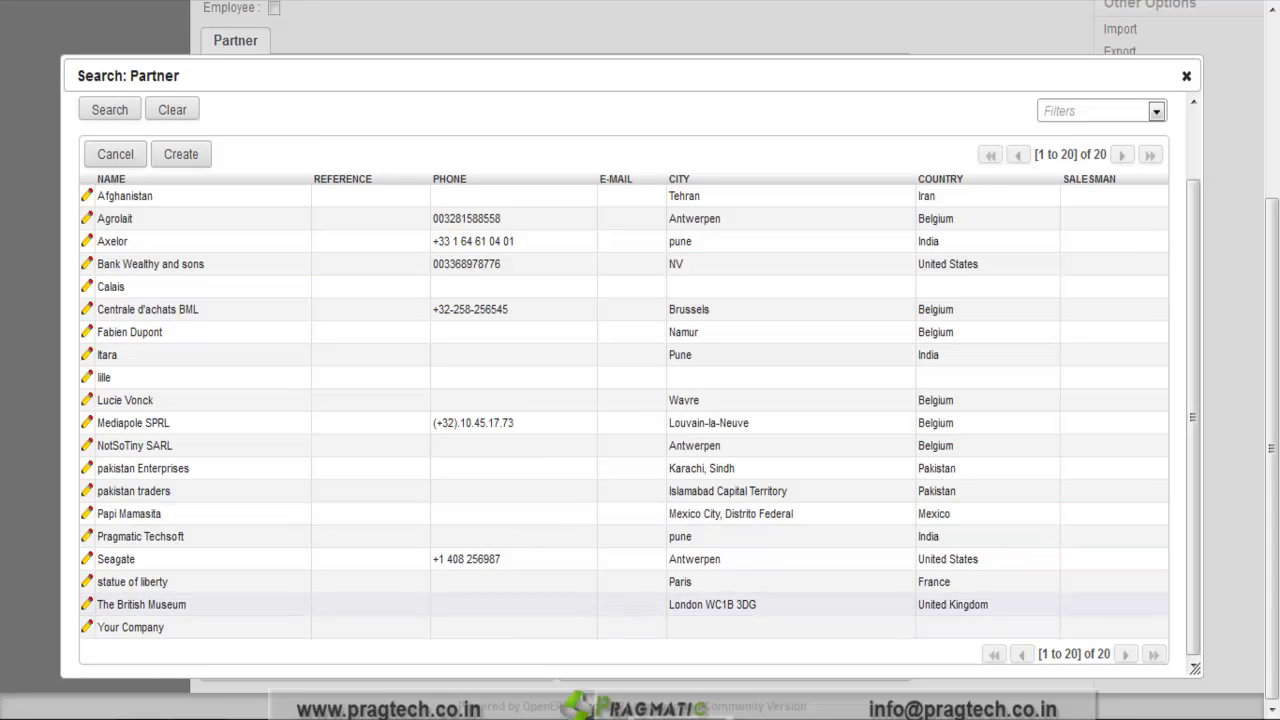
click(142, 605)
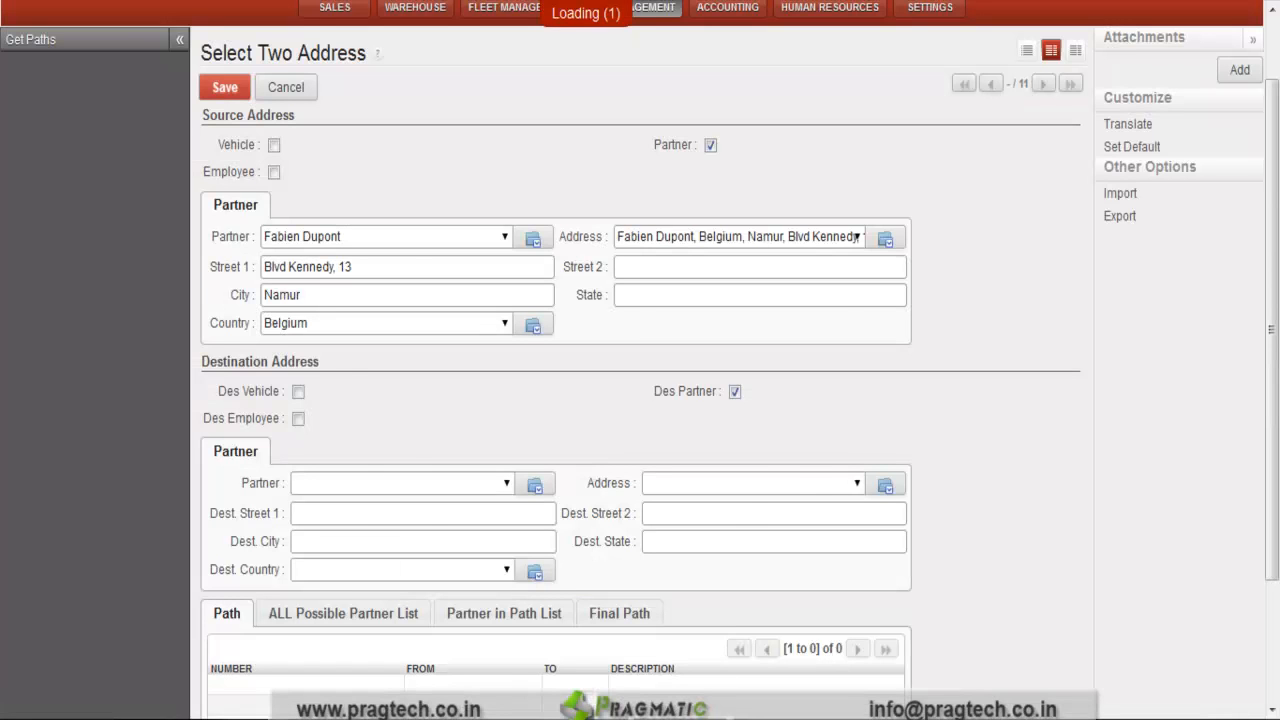
Generate the path between the source and destination addresses and review its directions through to the end
scroll(640, 400, down, 3)
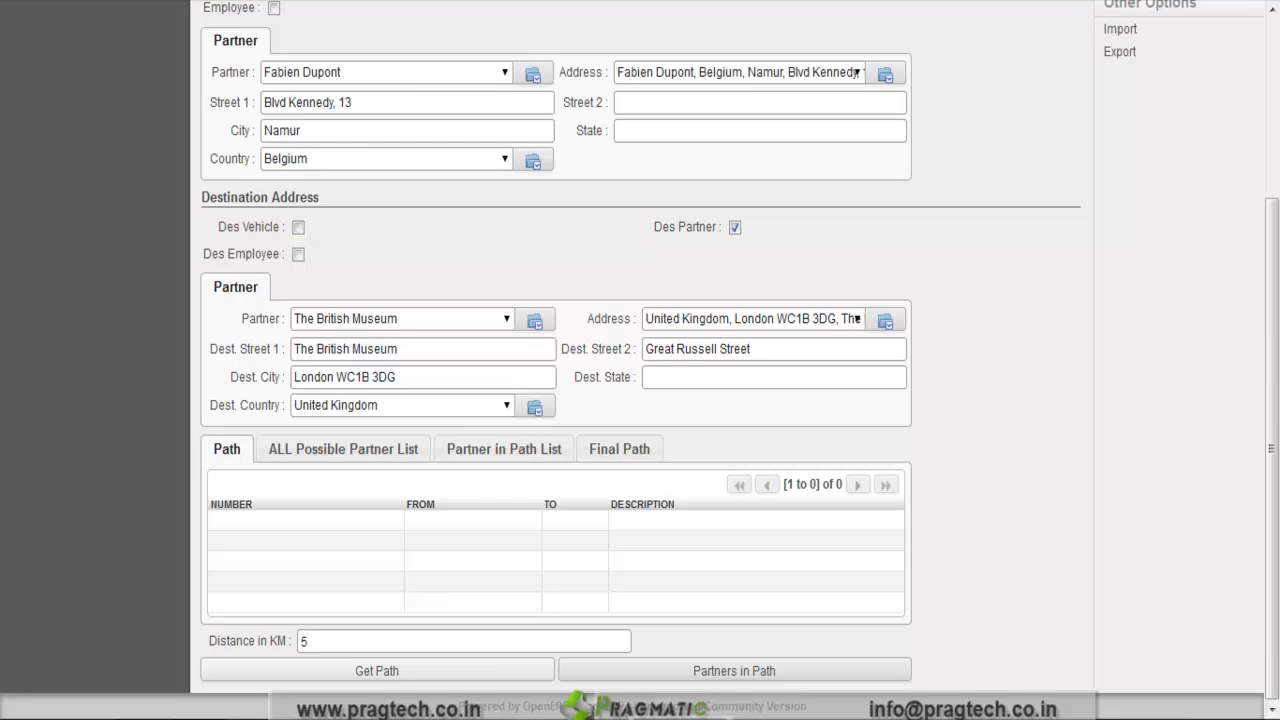
click(377, 670)
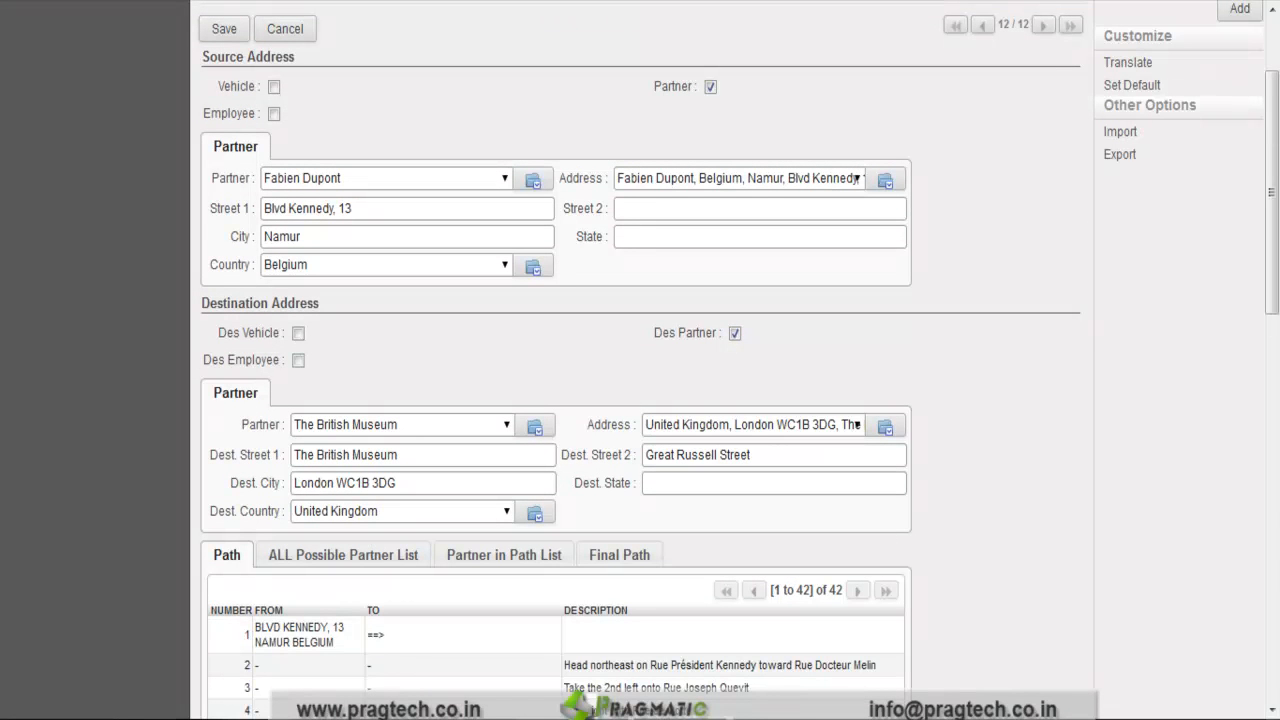
drag(1272, 192, 1272, 577)
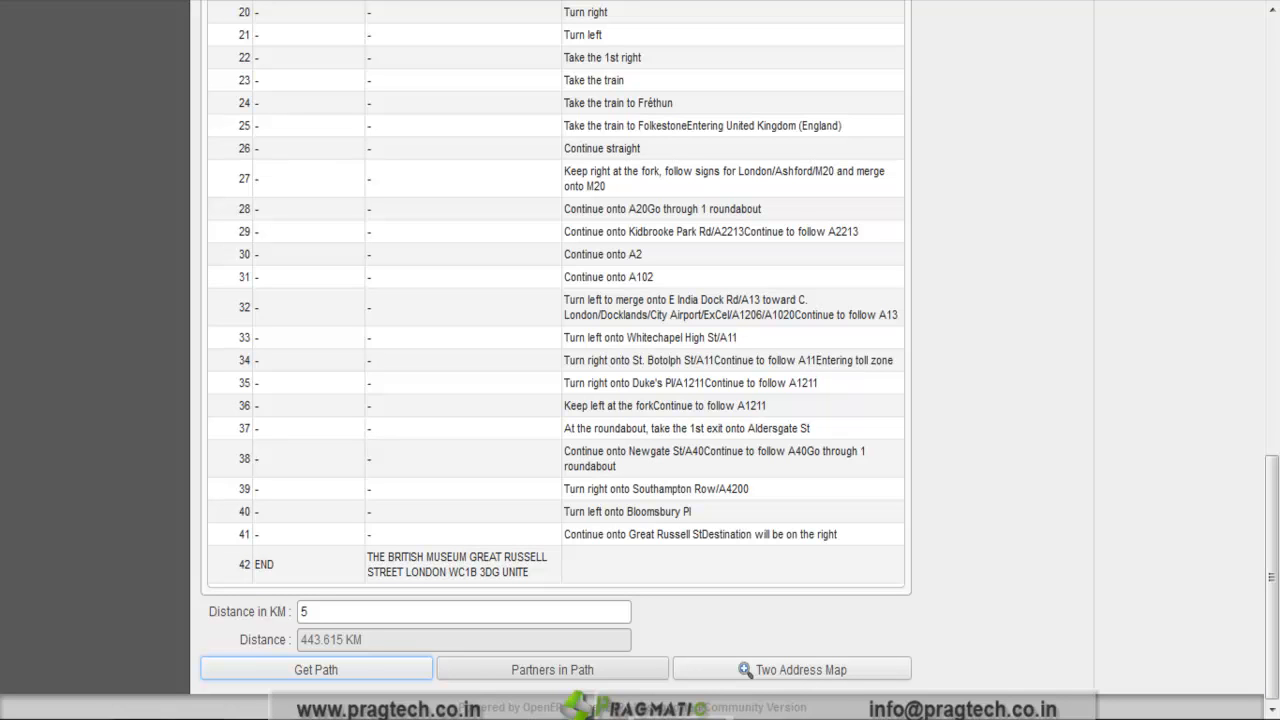
Open the two-address map and look through the driving directions from Namur to The British Museum
click(792, 670)
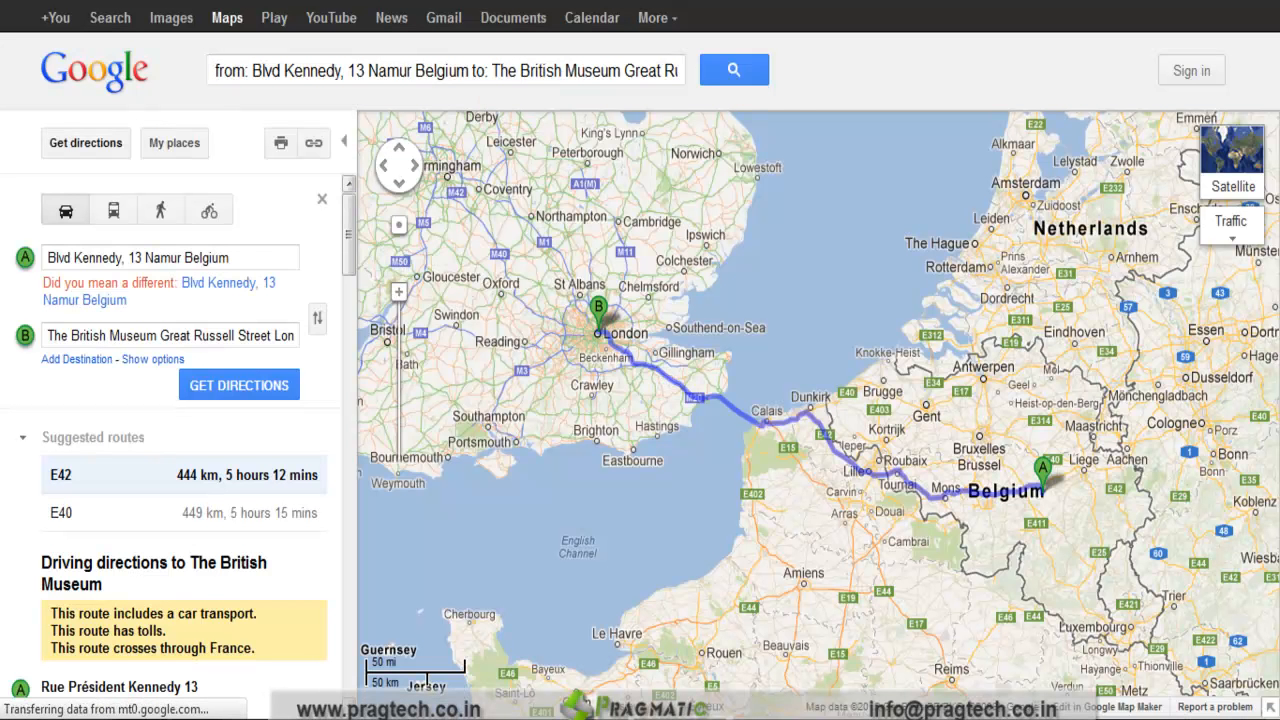
scroll(170, 430, down, 10)
scroll(185, 440, down, 12)
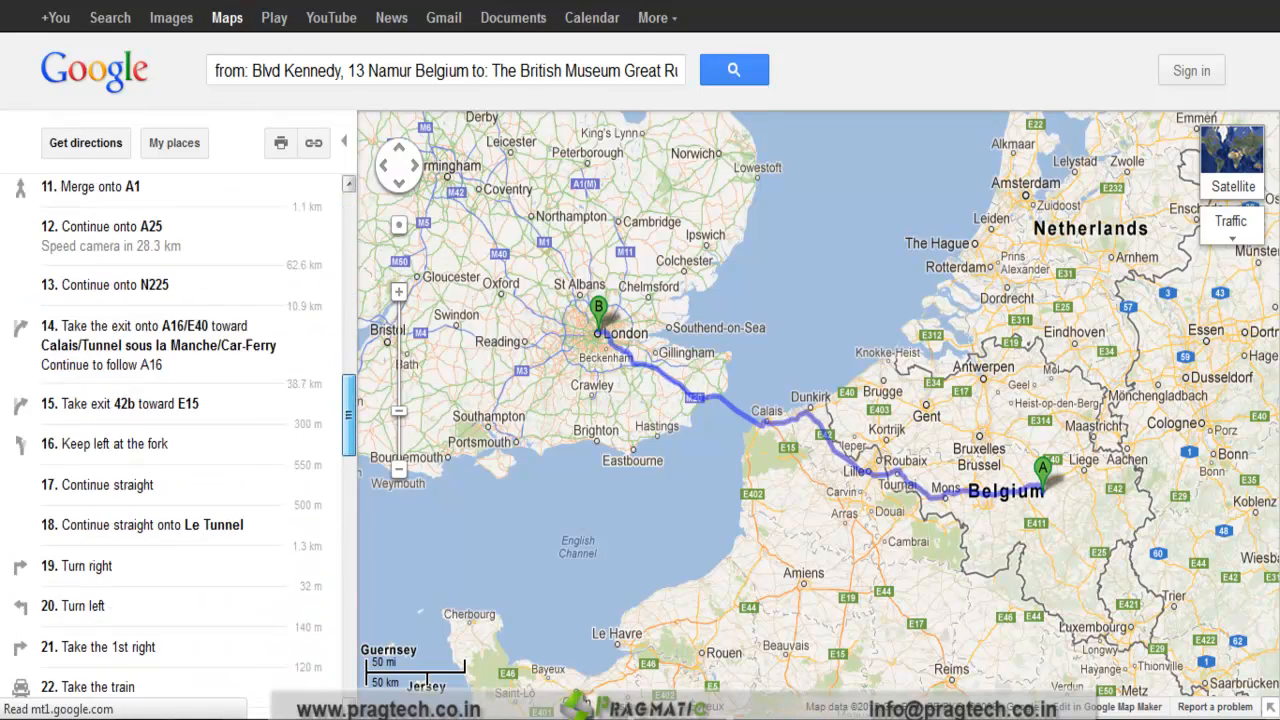
drag(349, 506, 349, 232)
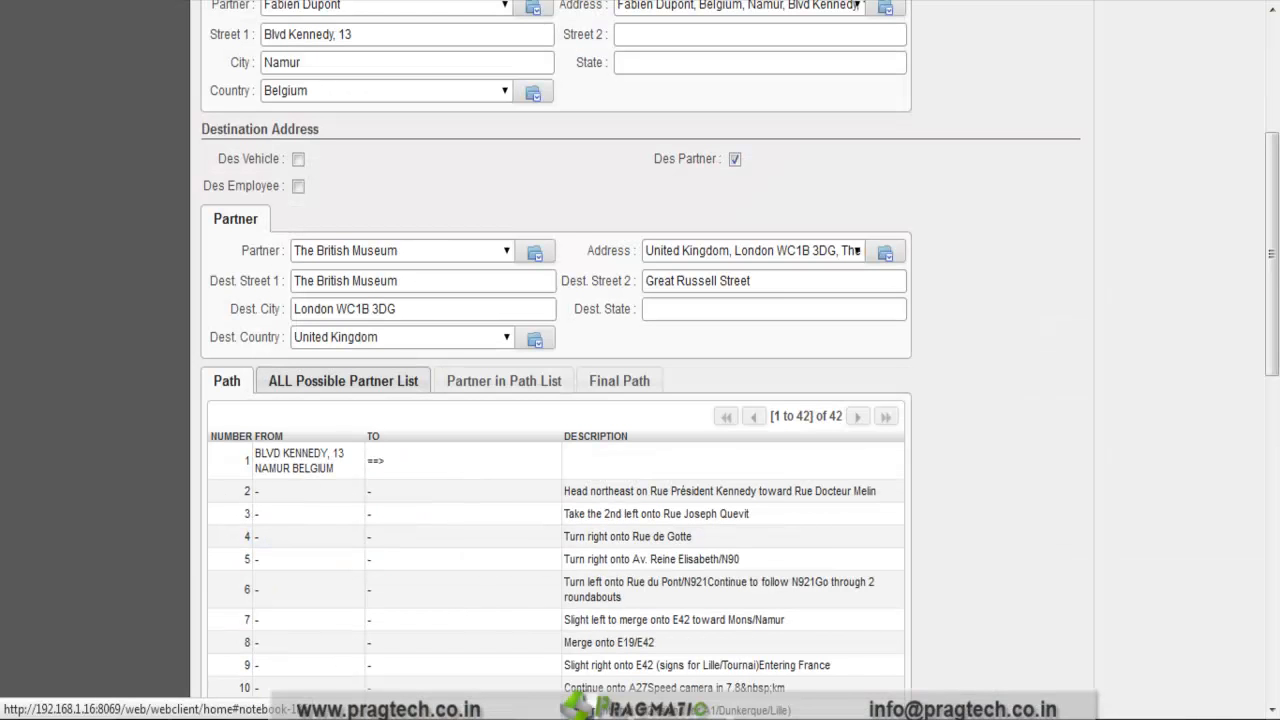
Show the list of all possible partners and inspect the area around the route on the map
click(343, 380)
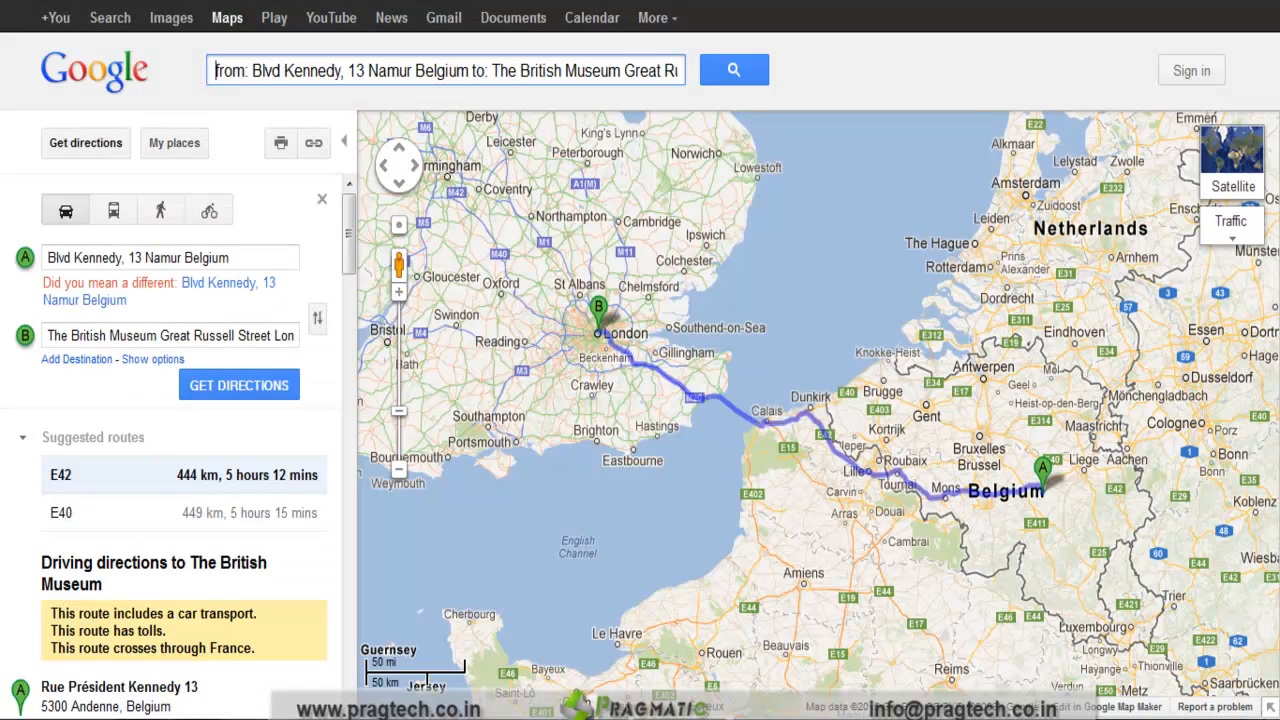
mouse_move(800, 500)
mouse_down()
mouse_move(770, 248)
mouse_move(749, 468)
mouse_up()
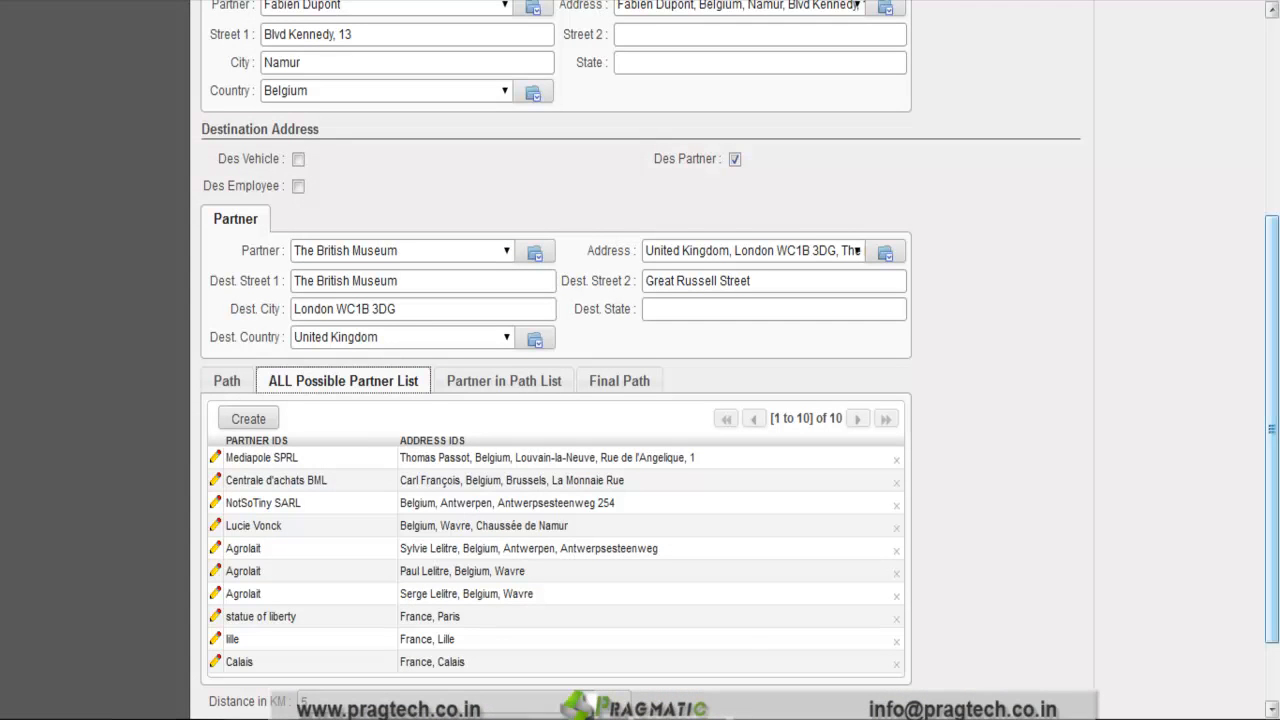
Set Distance in KM to 15 and find the partners within that distance of the path
scroll(443, 458, down, 1)
scroll(556, 400, down, 1)
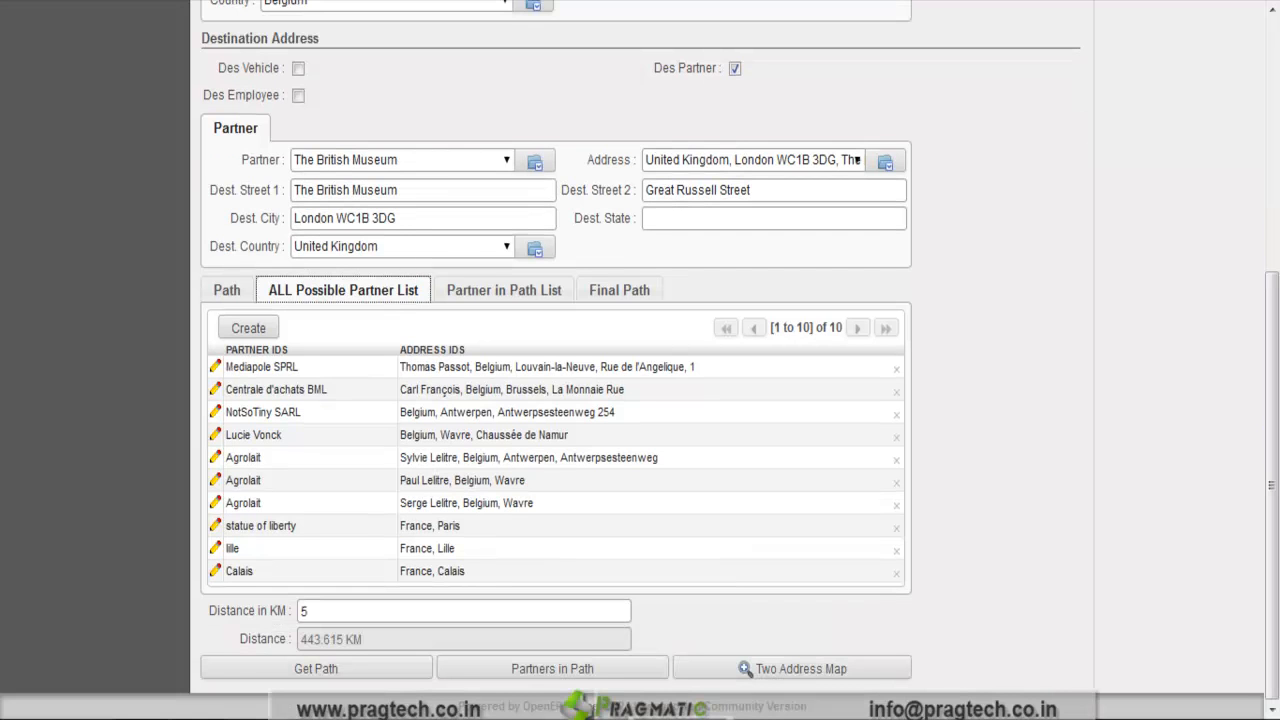
text(1)
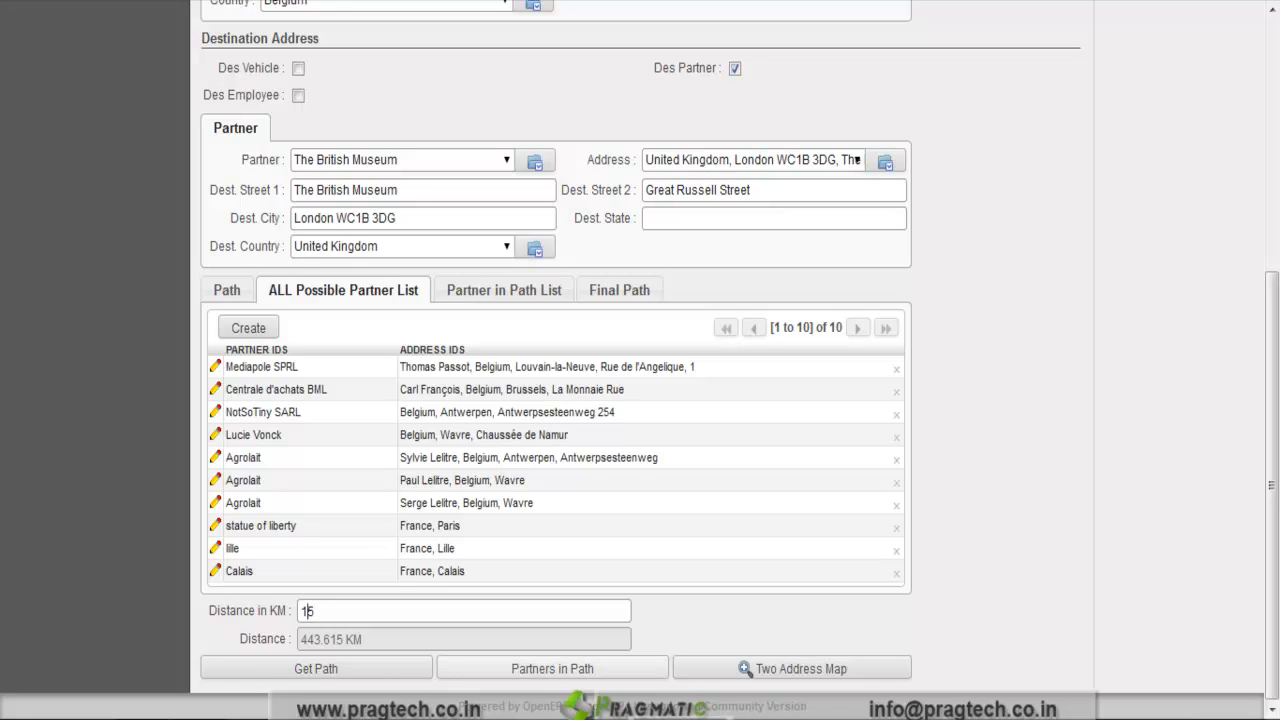
click(552, 668)
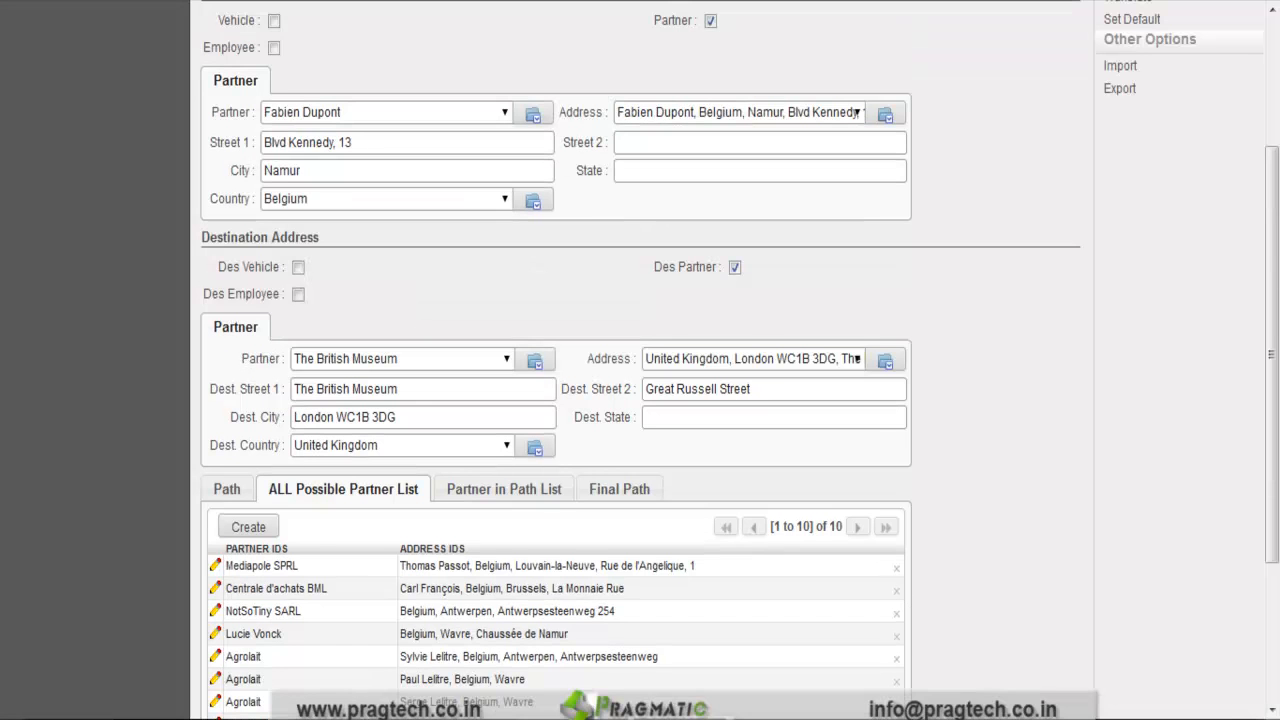
Compare the partners found in the path with the list of all possible partners
click(504, 489)
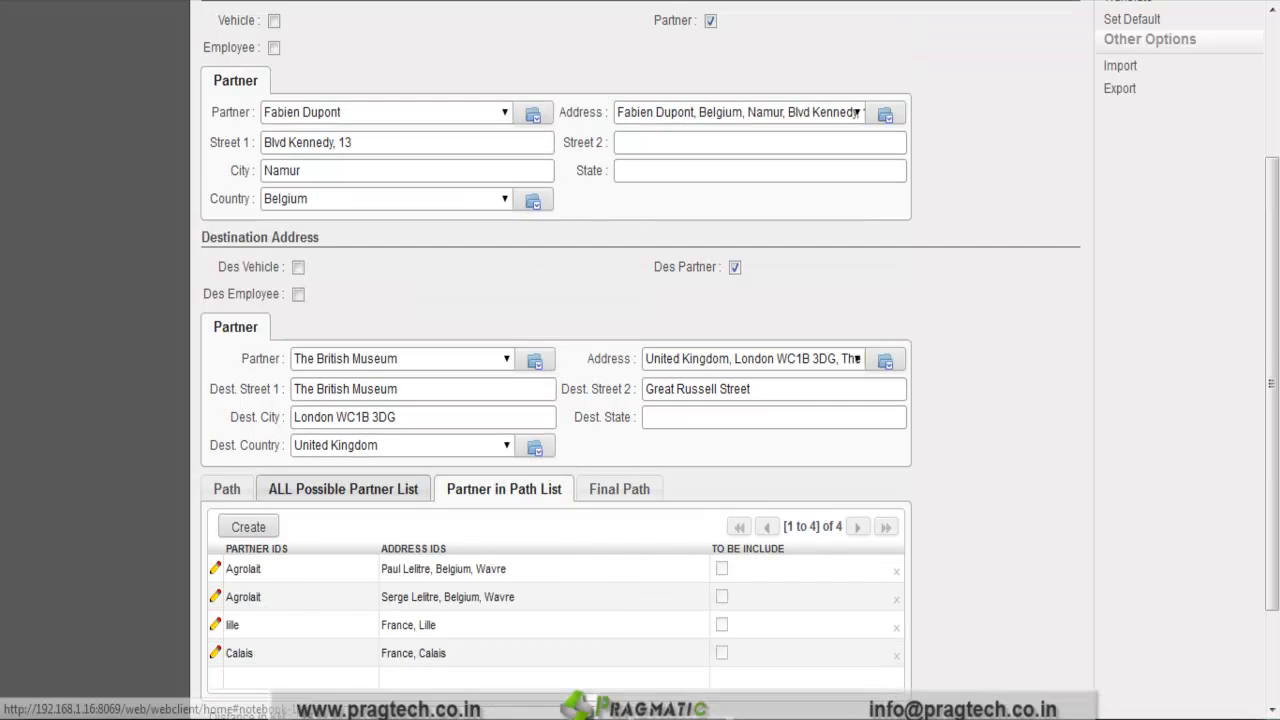
click(343, 489)
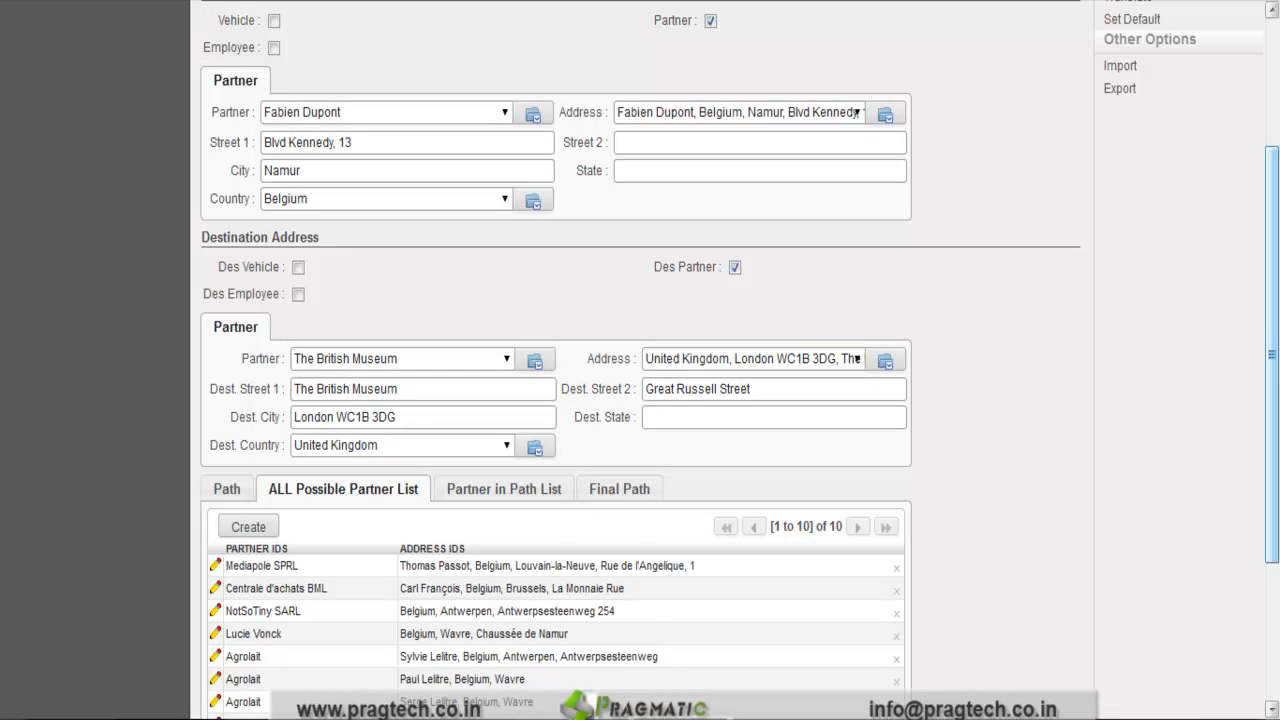
scroll(640, 360, down, 3)
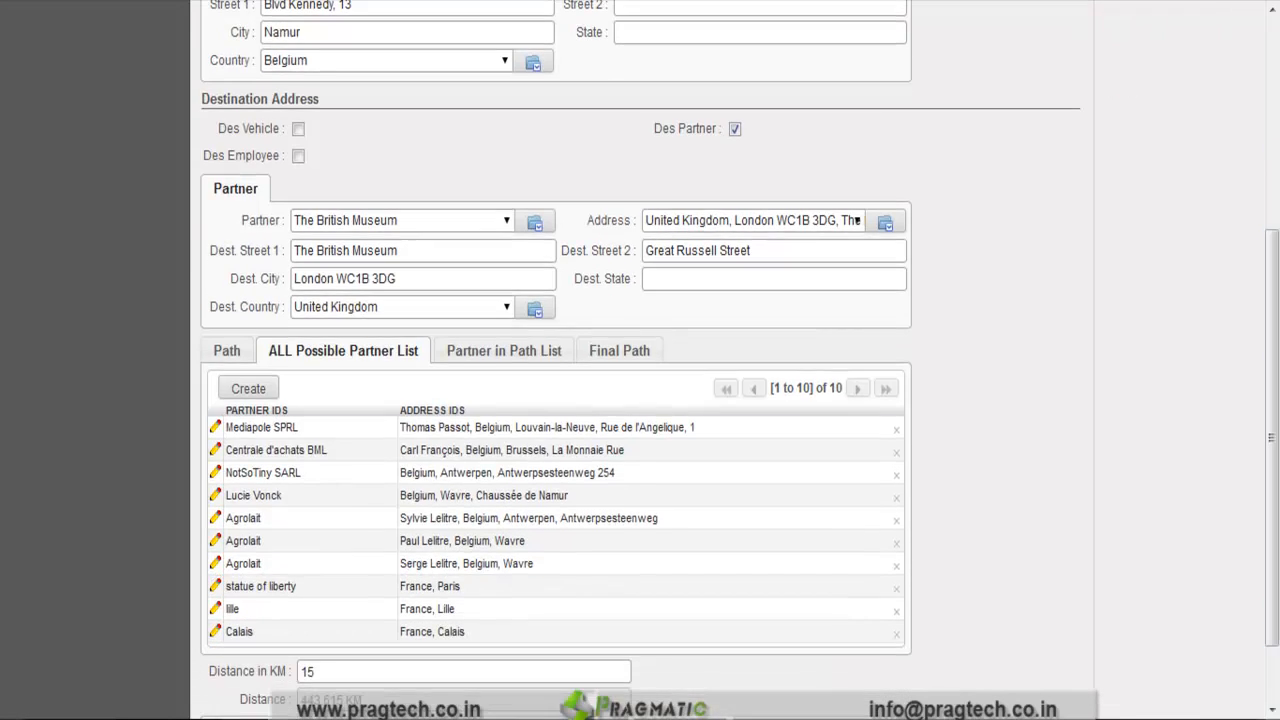
Mark both Agrolait entries, lille and Calais in the Partner in Path List as included, saving each entry
click(504, 351)
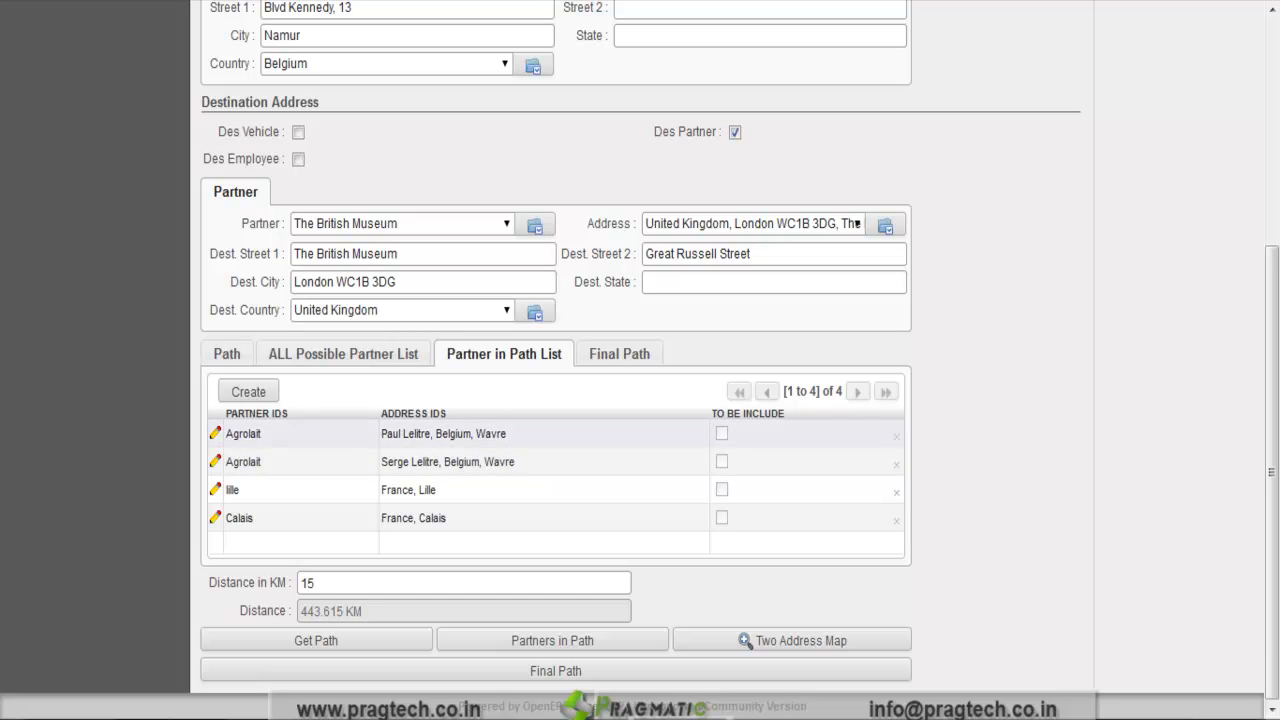
click(300, 433)
click(288, 149)
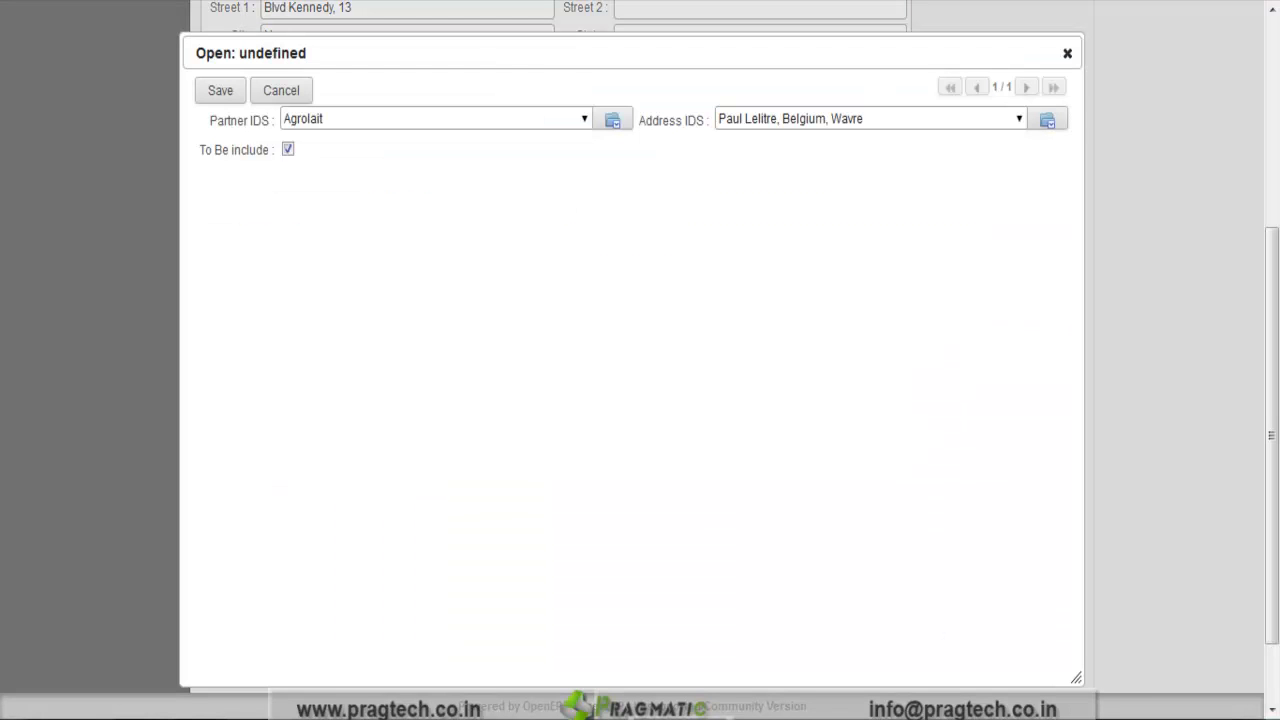
click(220, 91)
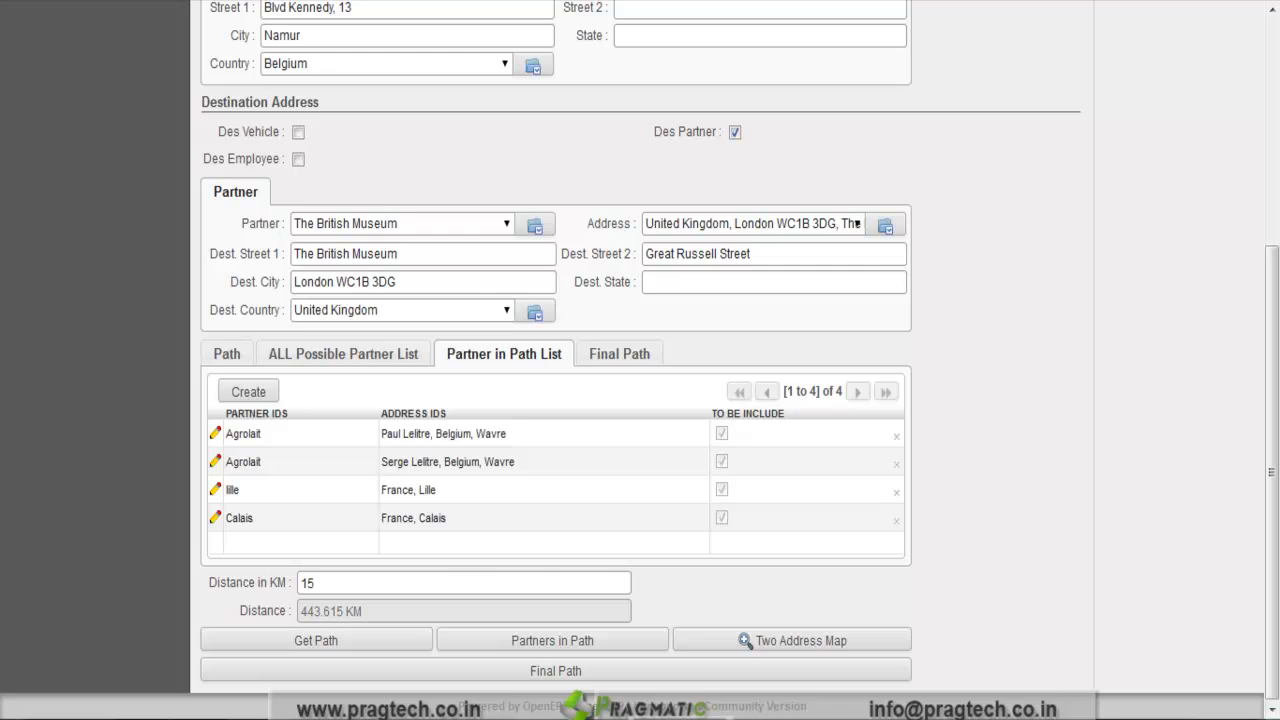
Generate the final path through the included partners and display its directions
scroll(640, 400, up, 3)
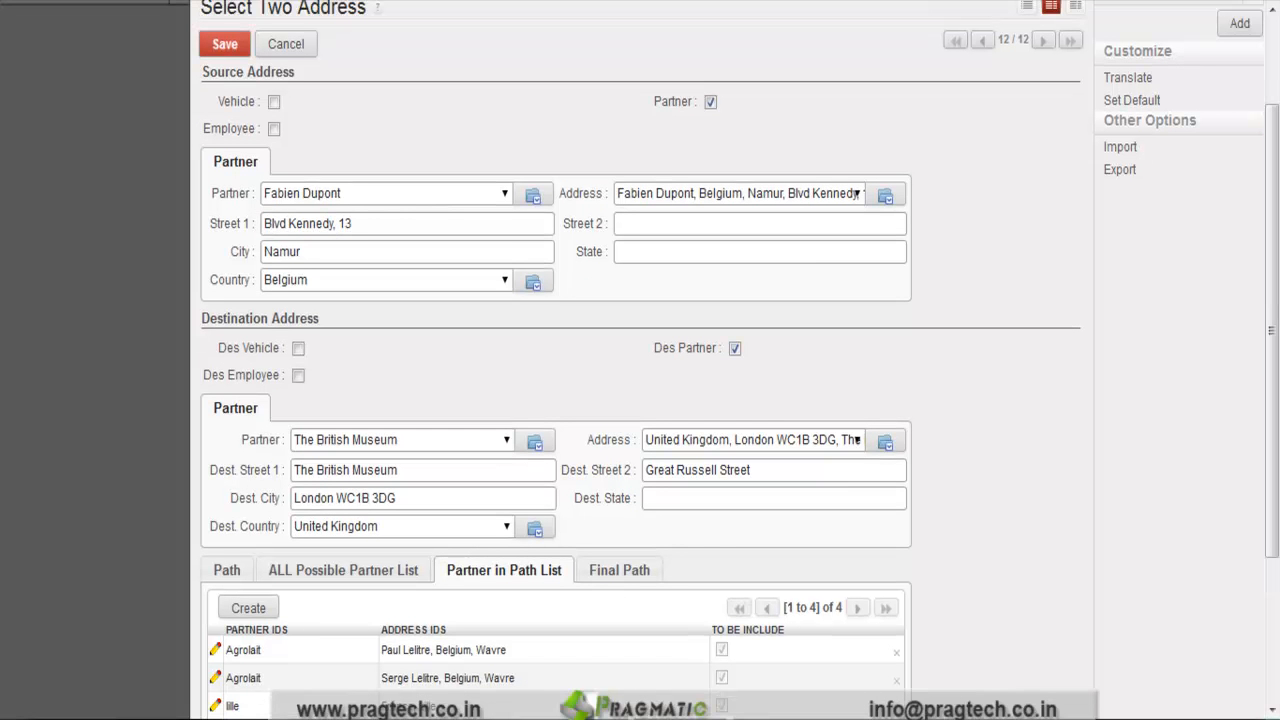
scroll(640, 400, down, 3)
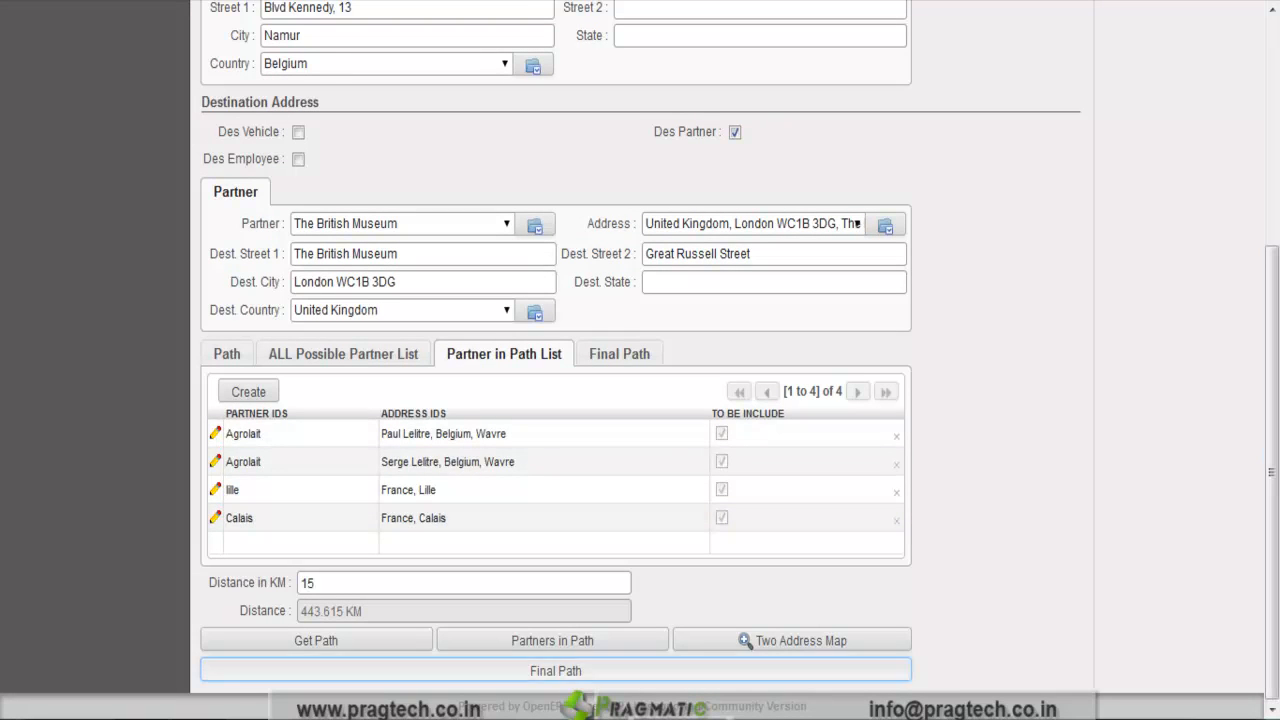
scroll(640, 400, up, 2)
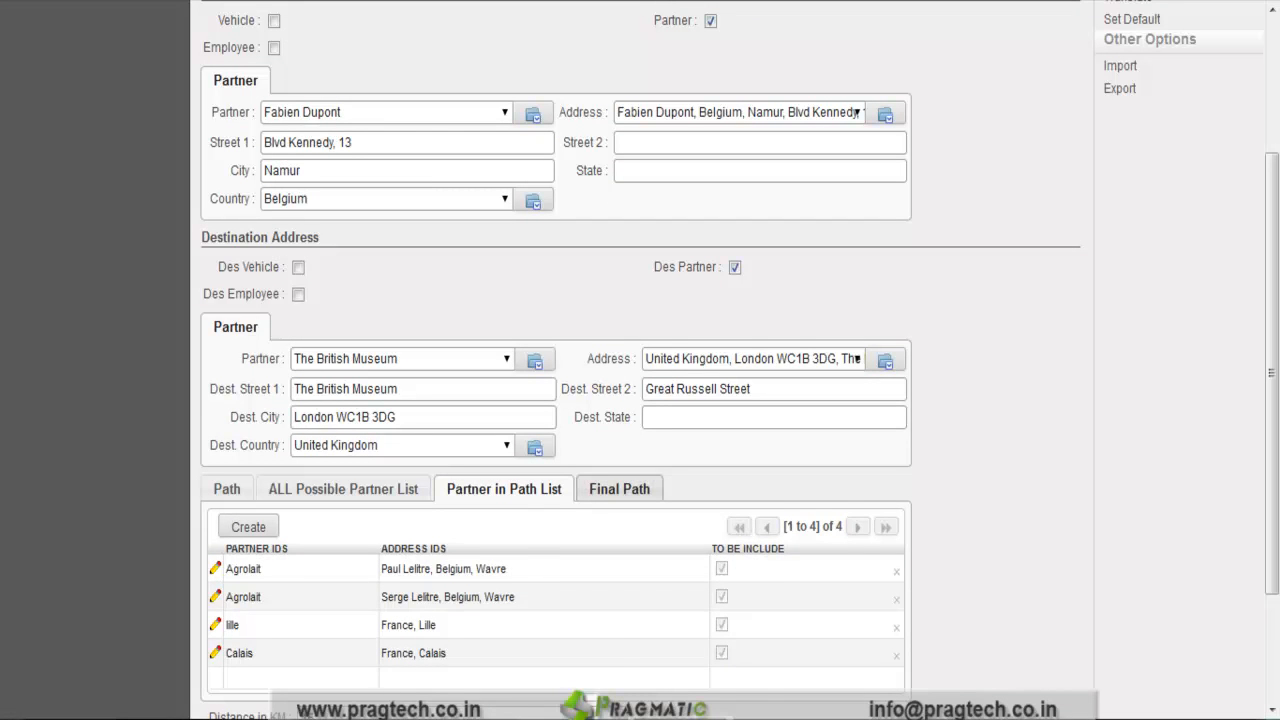
click(619, 489)
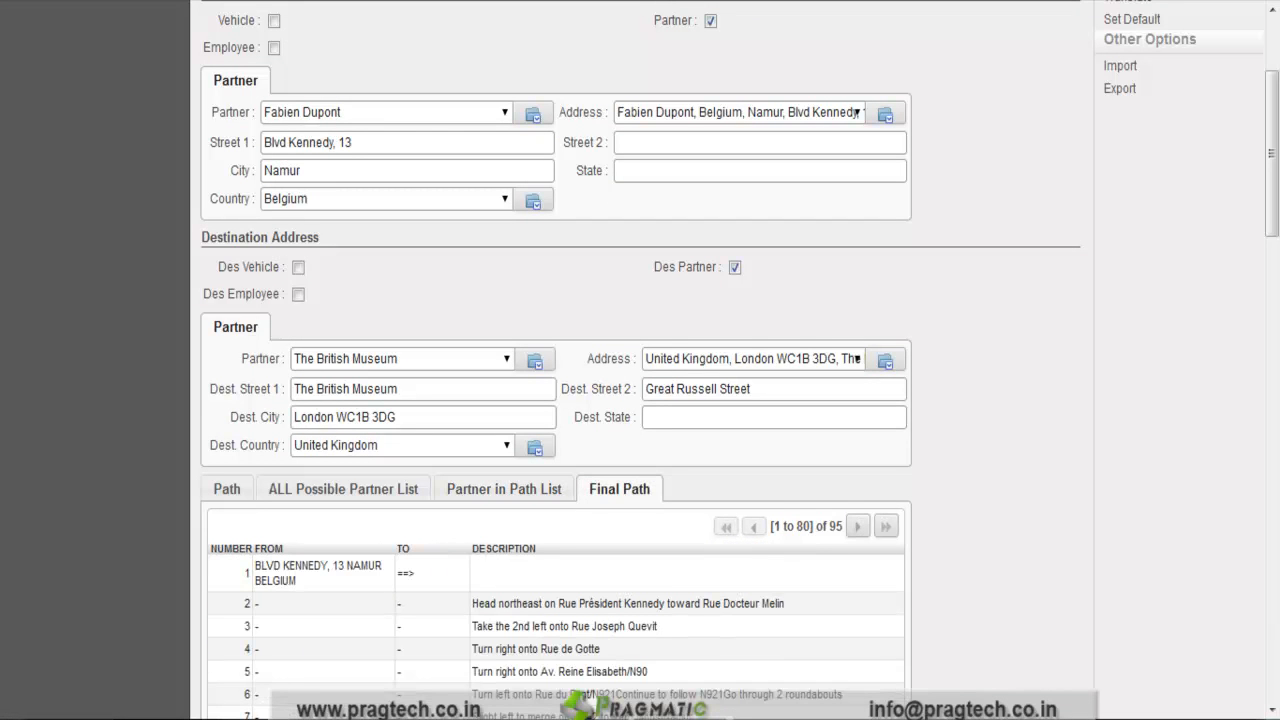
Review the final path directions to the last entry and open the multiple address map
drag(1272, 153, 1272, 271)
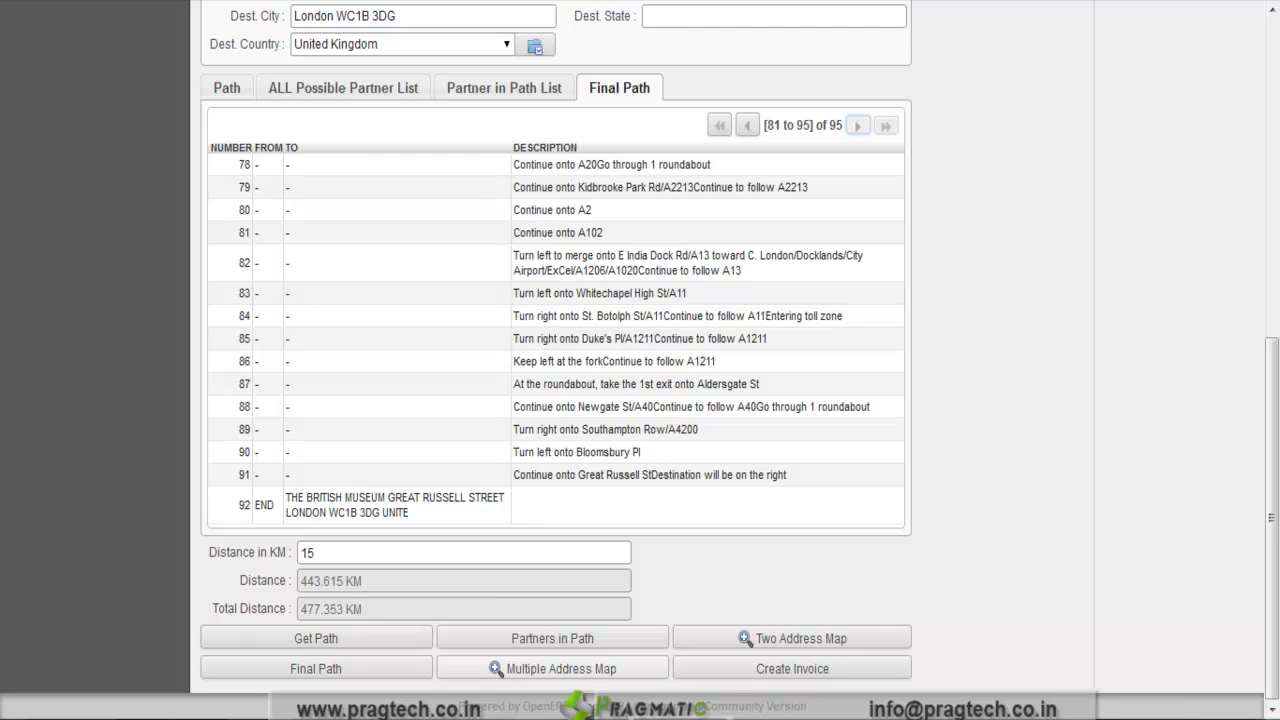
click(553, 668)
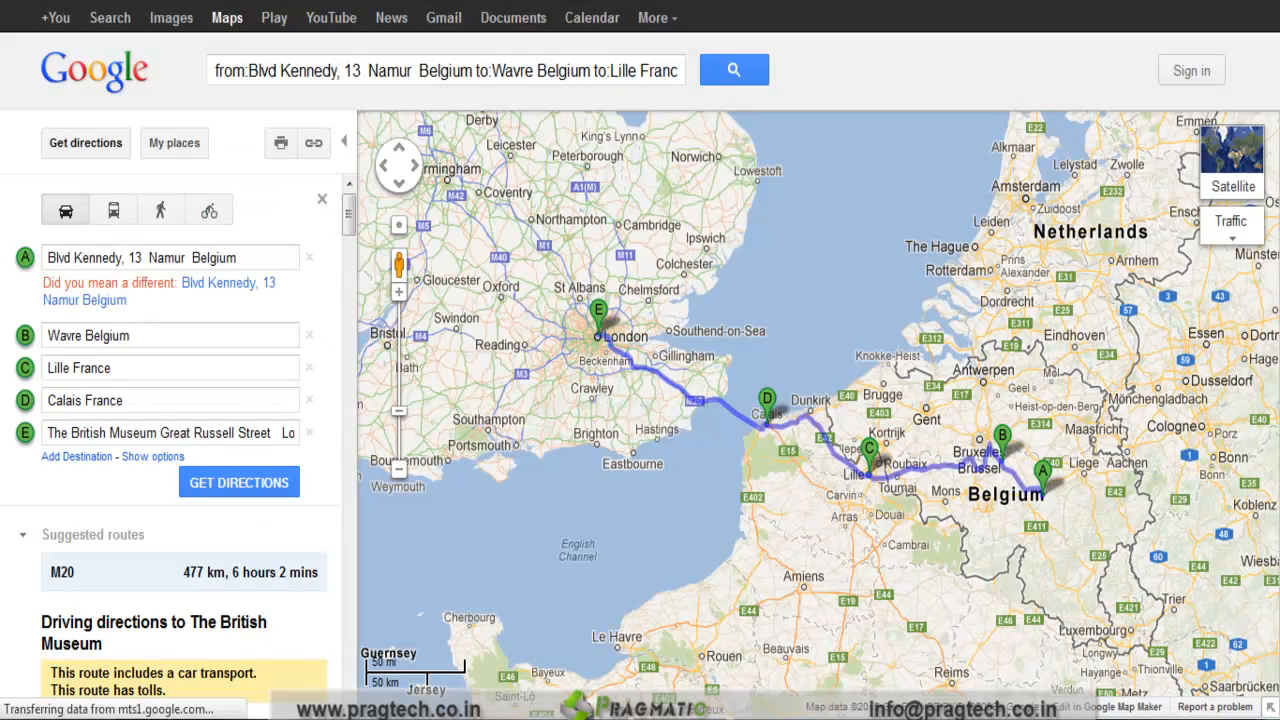
Look through the driving directions beside the multiple address map and create a customer invoice from the route record
drag(349, 214, 349, 569)
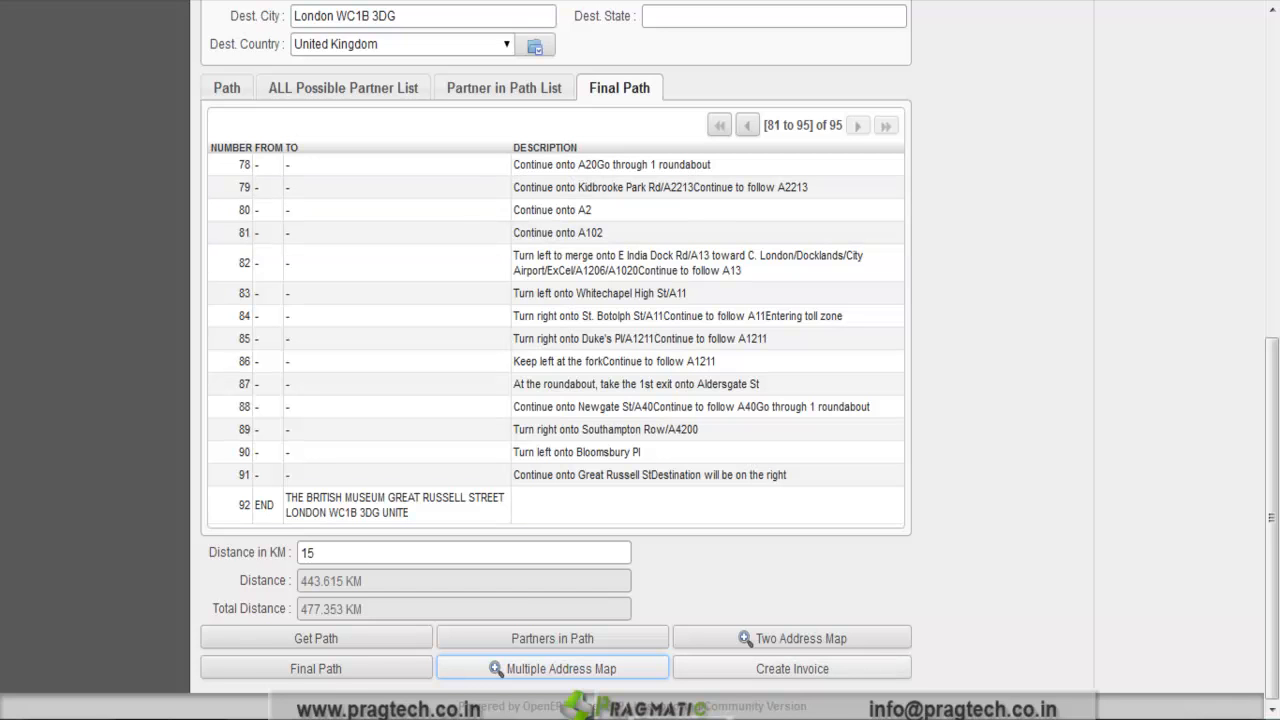
click(792, 668)
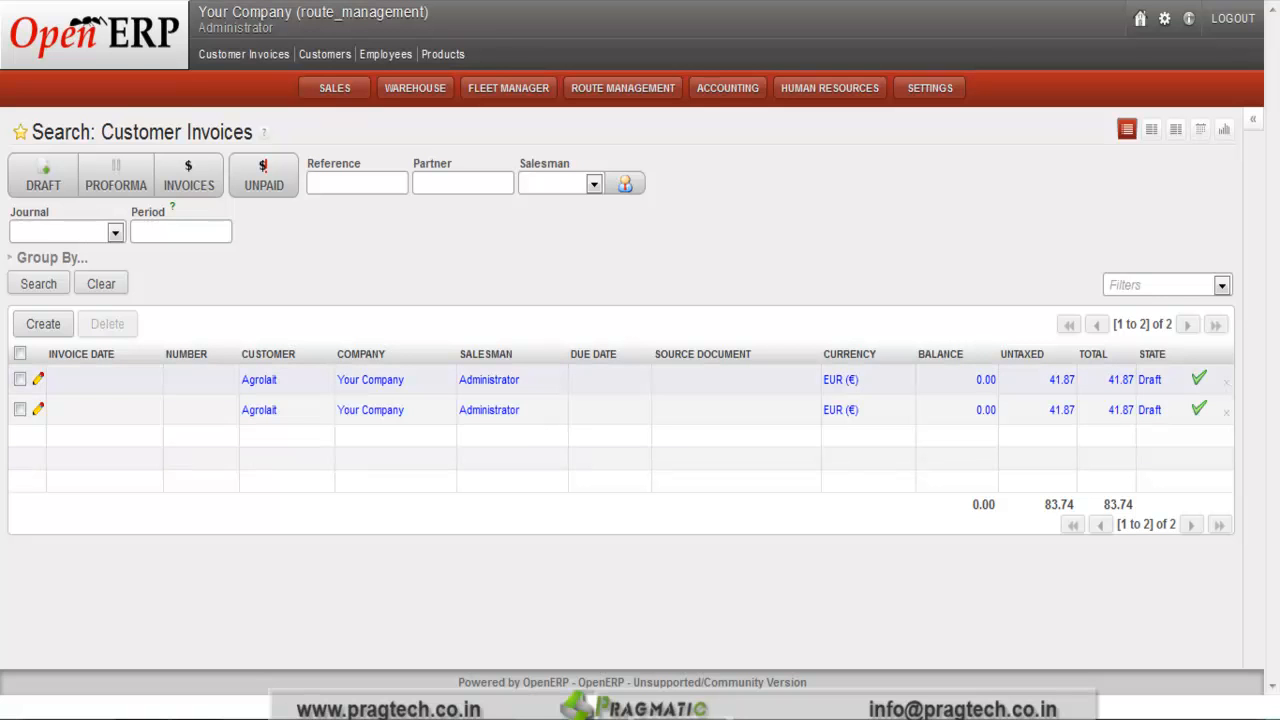
click(489, 380)
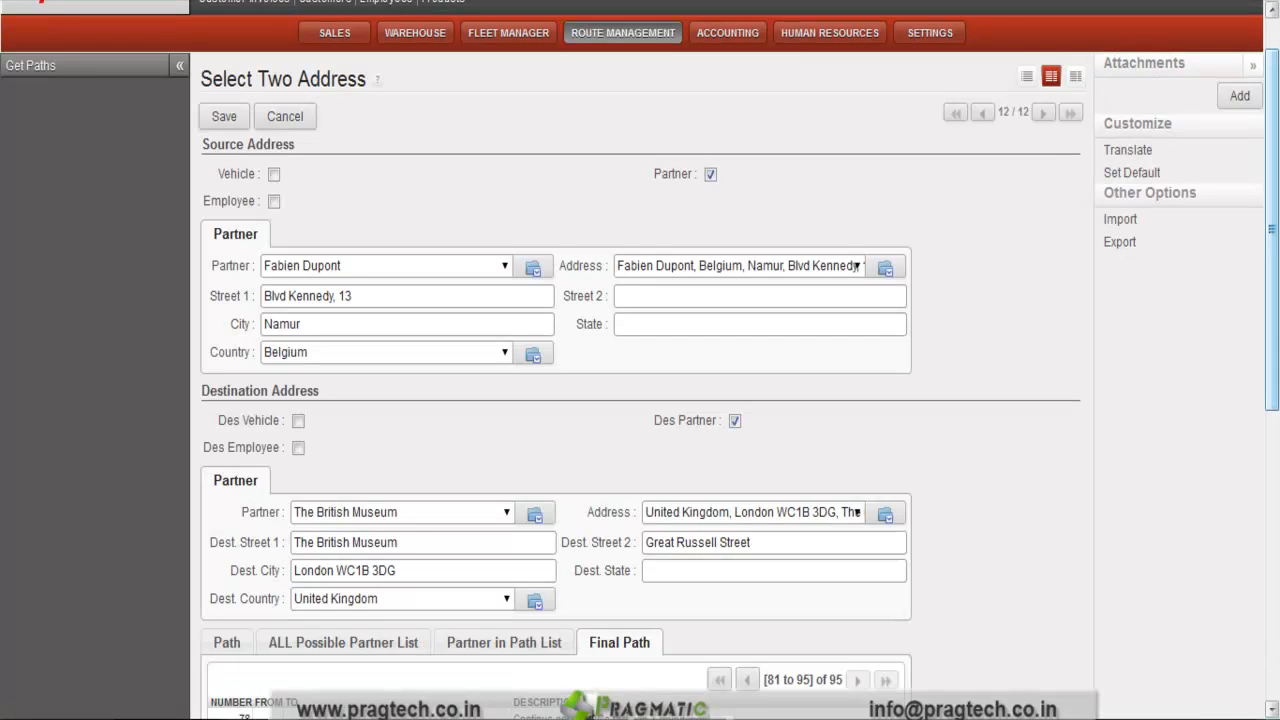
Review the route record from its source and destination addresses down to the final path directions
scroll(640, 400, down, 5)
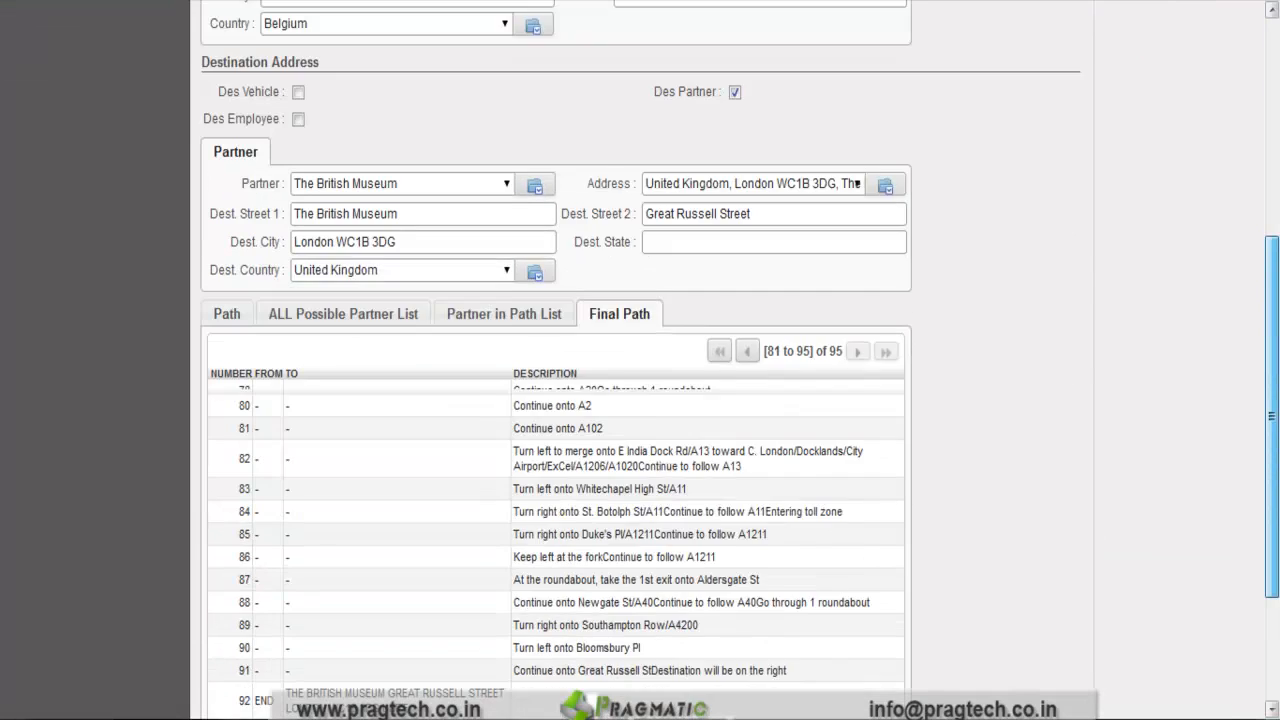
scroll(640, 400, down, 2)
scroll(640, 400, up, 1)
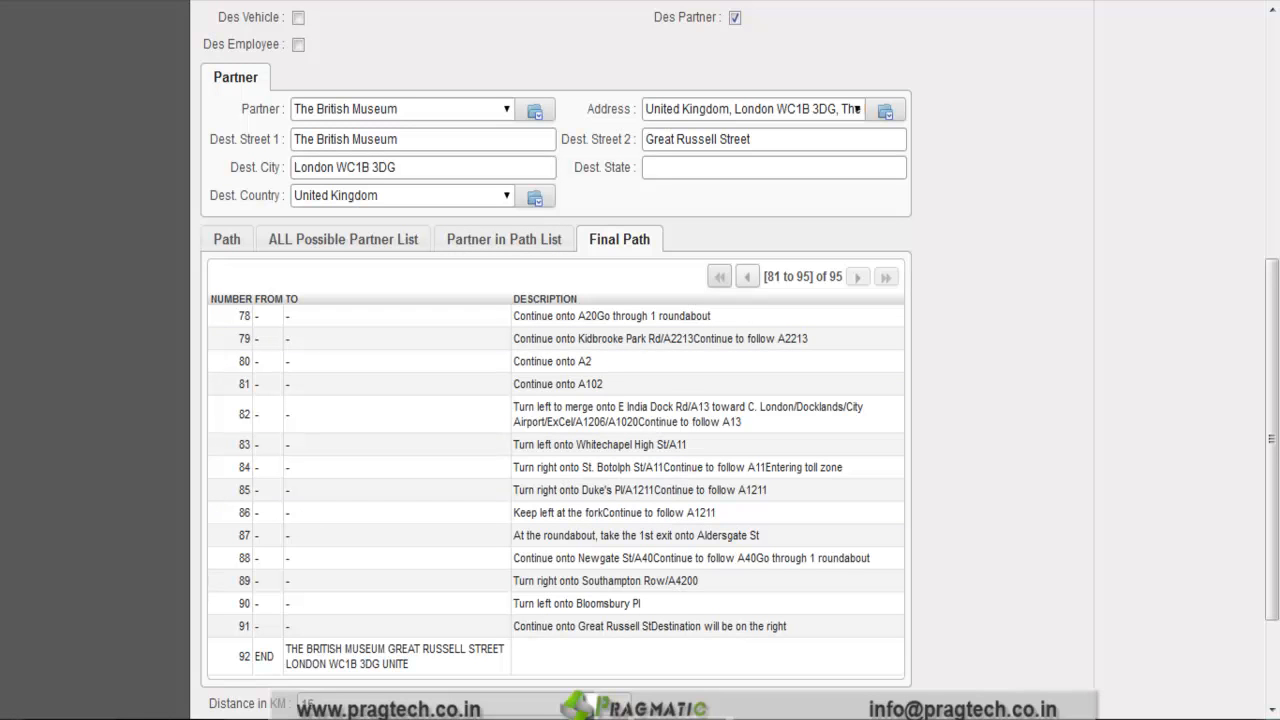
scroll(640, 400, up, 5)
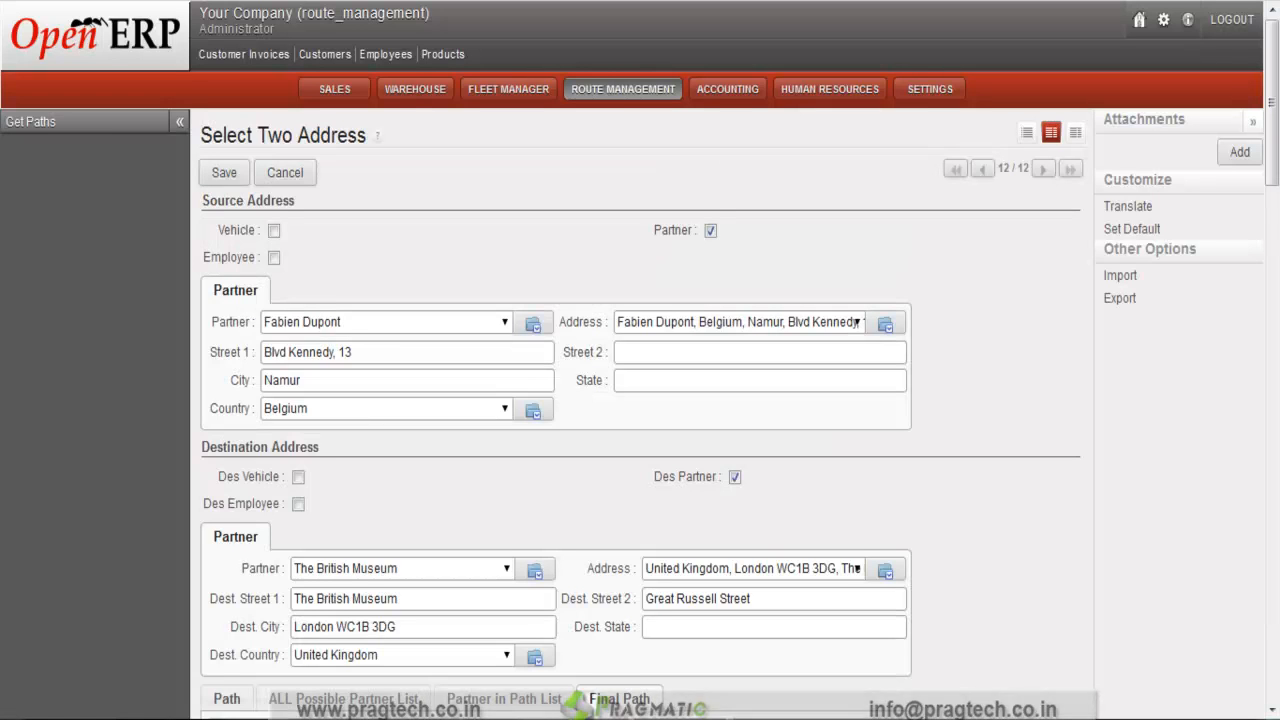